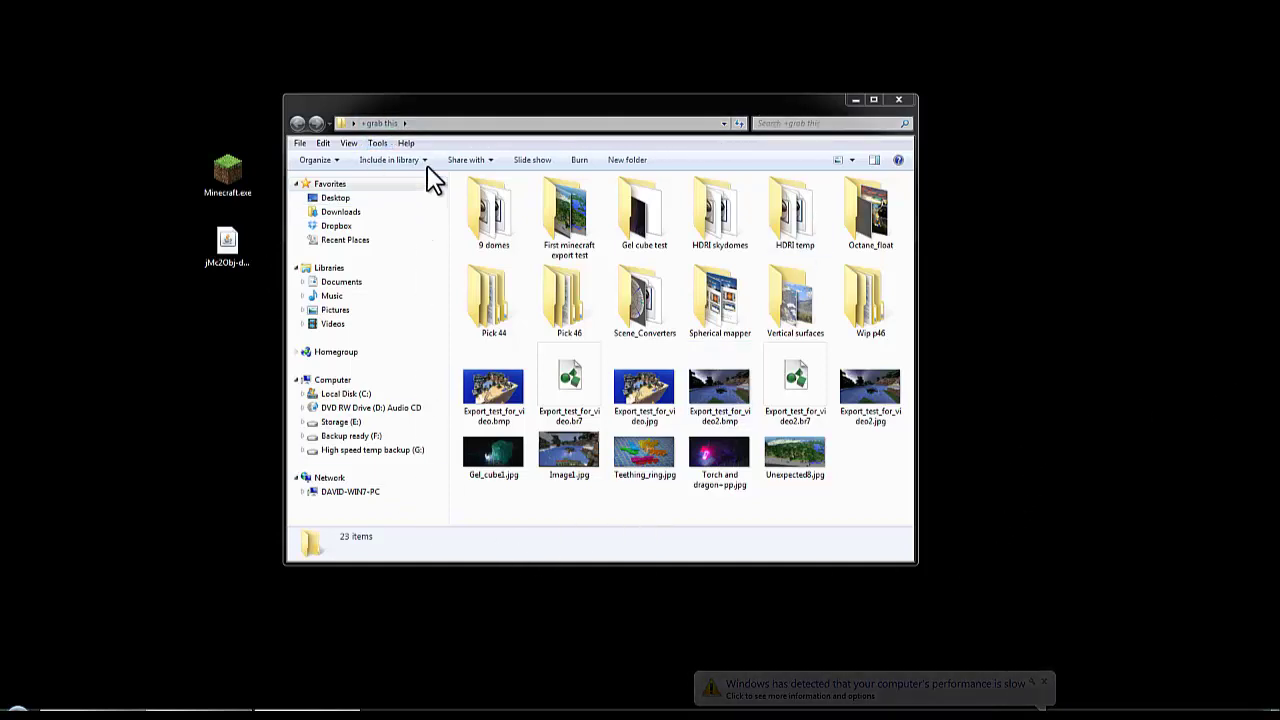
# - Create a new folder named +maps inside +grab this and launch jMc2Obj
pyautogui.rightClick(637, 512)
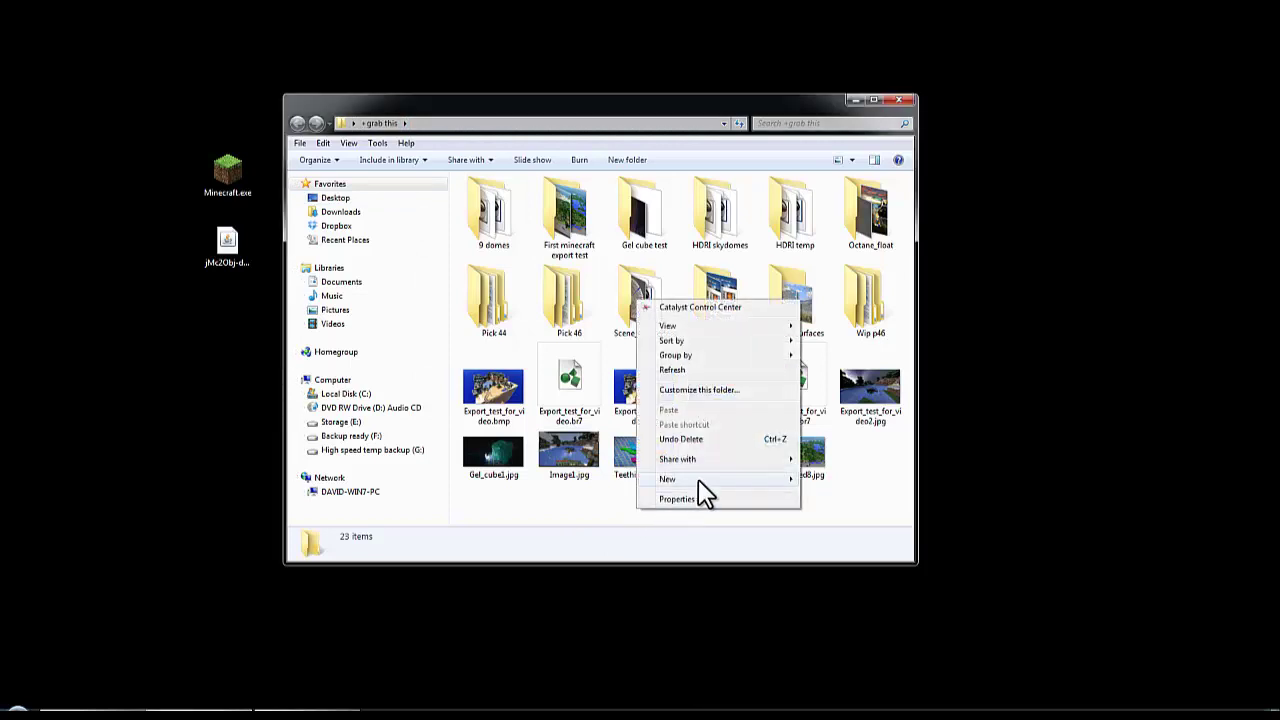
pyautogui.moveTo(708, 490)
pyautogui.click(835, 492)
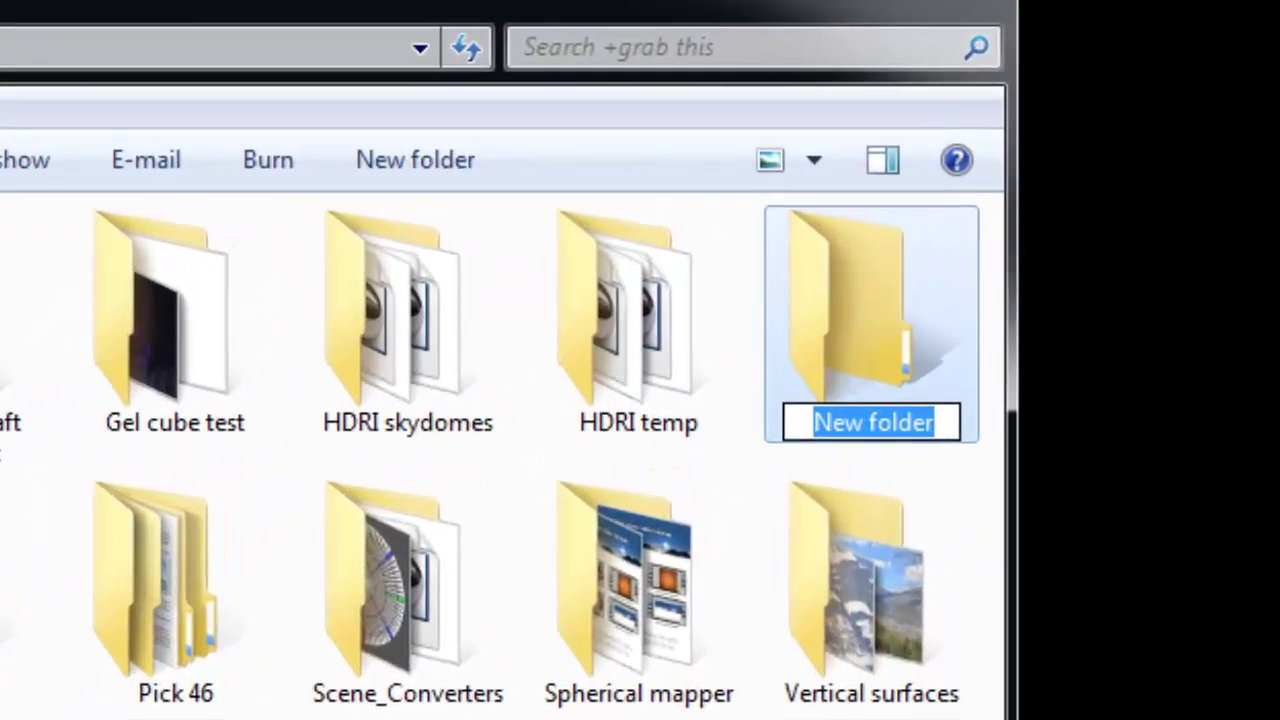
pyautogui.press('BackSpace')
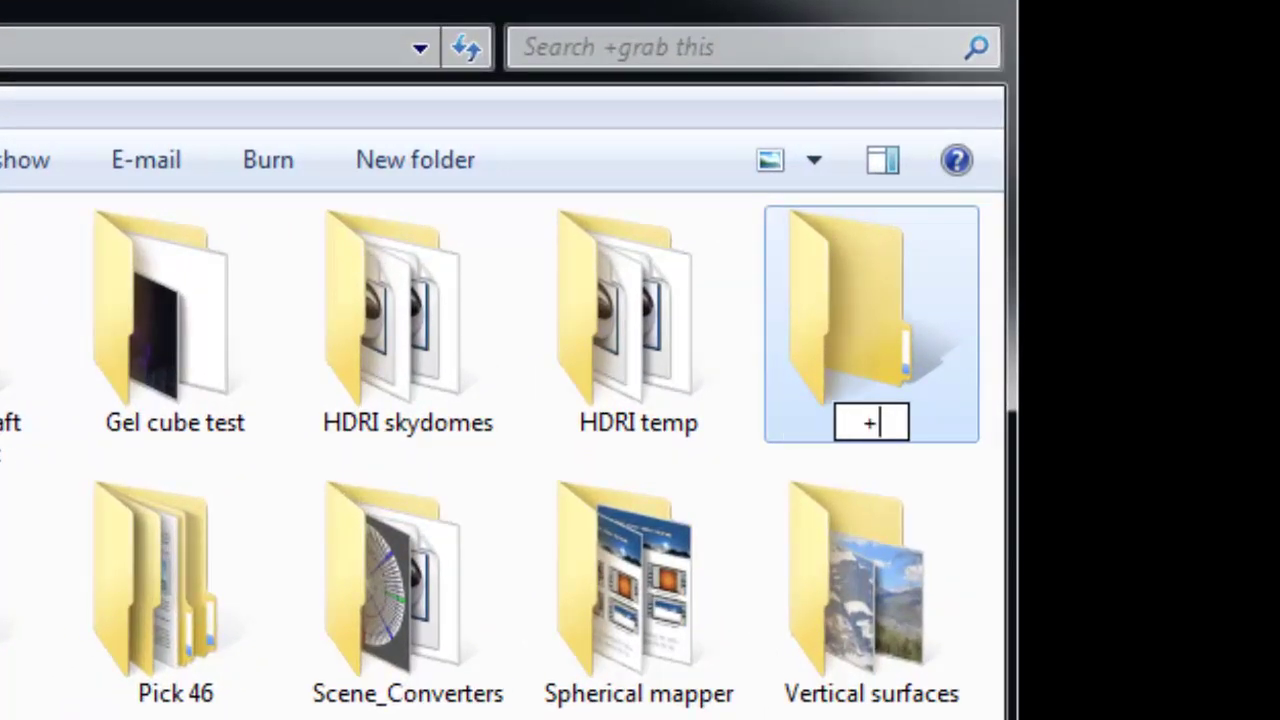
pyautogui.write('+maps')
pyautogui.press('Return')
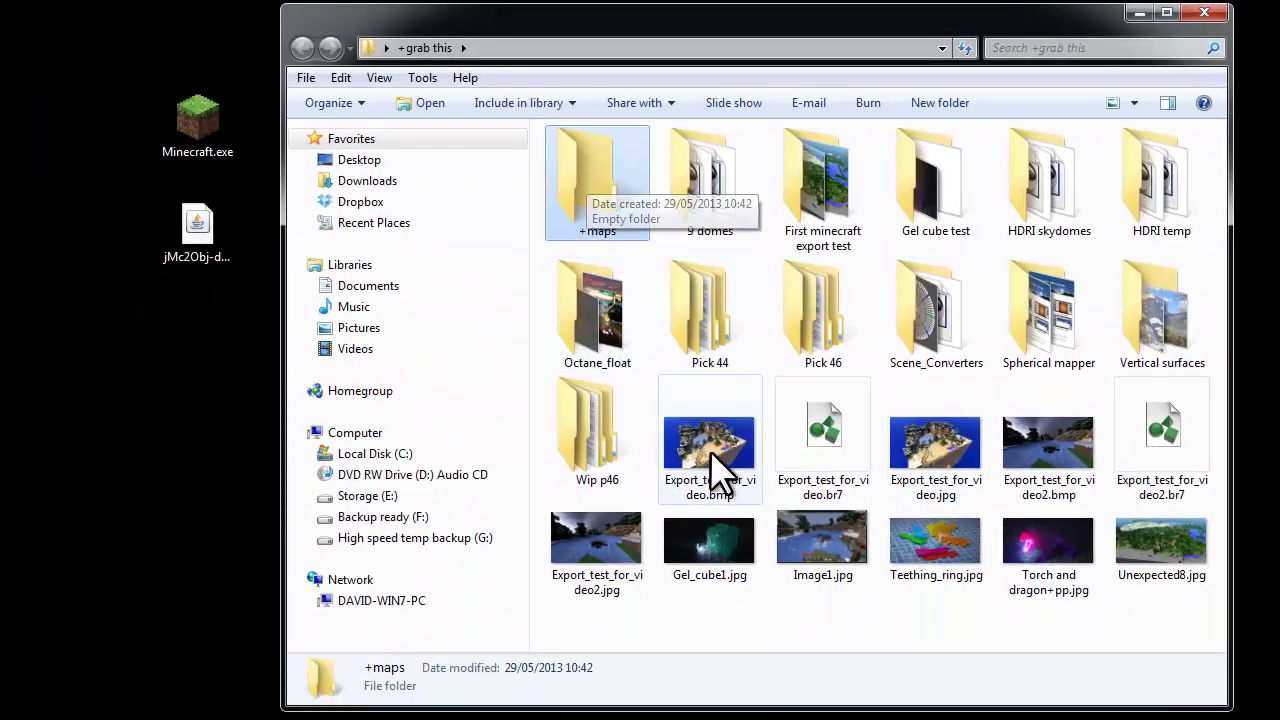
pyautogui.doubleClick(212, 254)
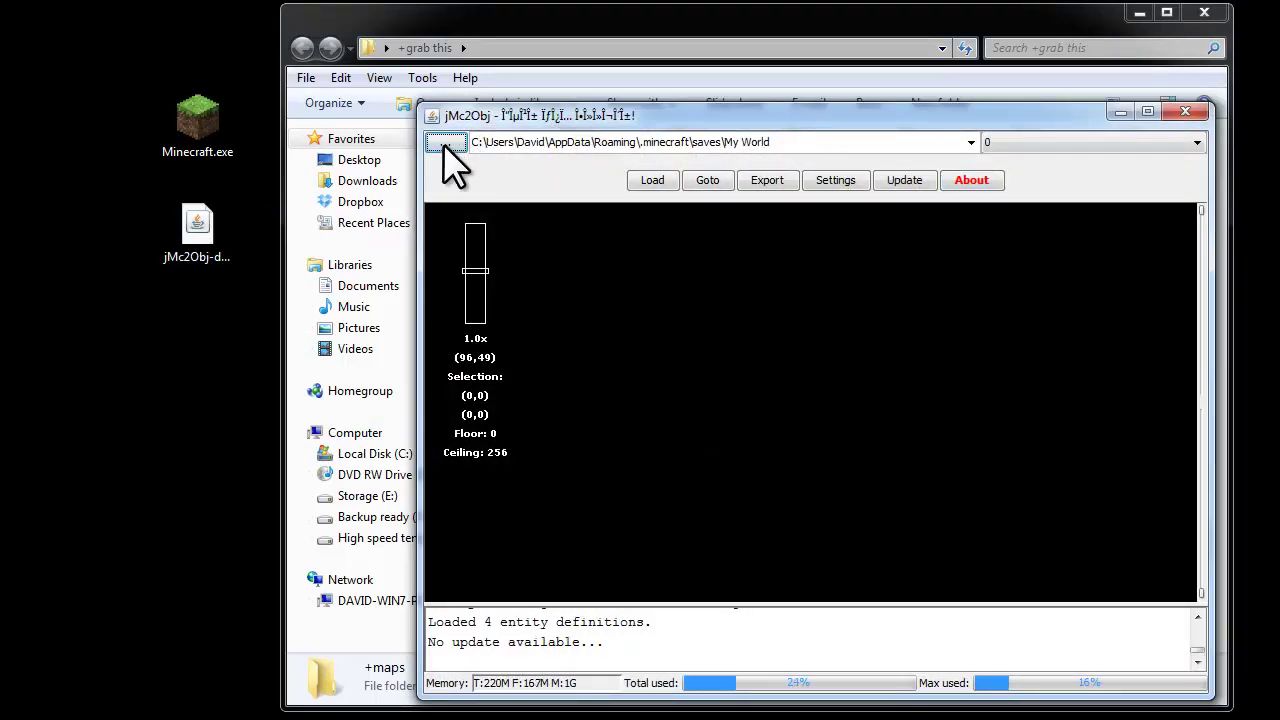
# - Load the My World map, select the region (111,250)–(202,335), and bring up the Export dialog
pyautogui.click(643, 182)
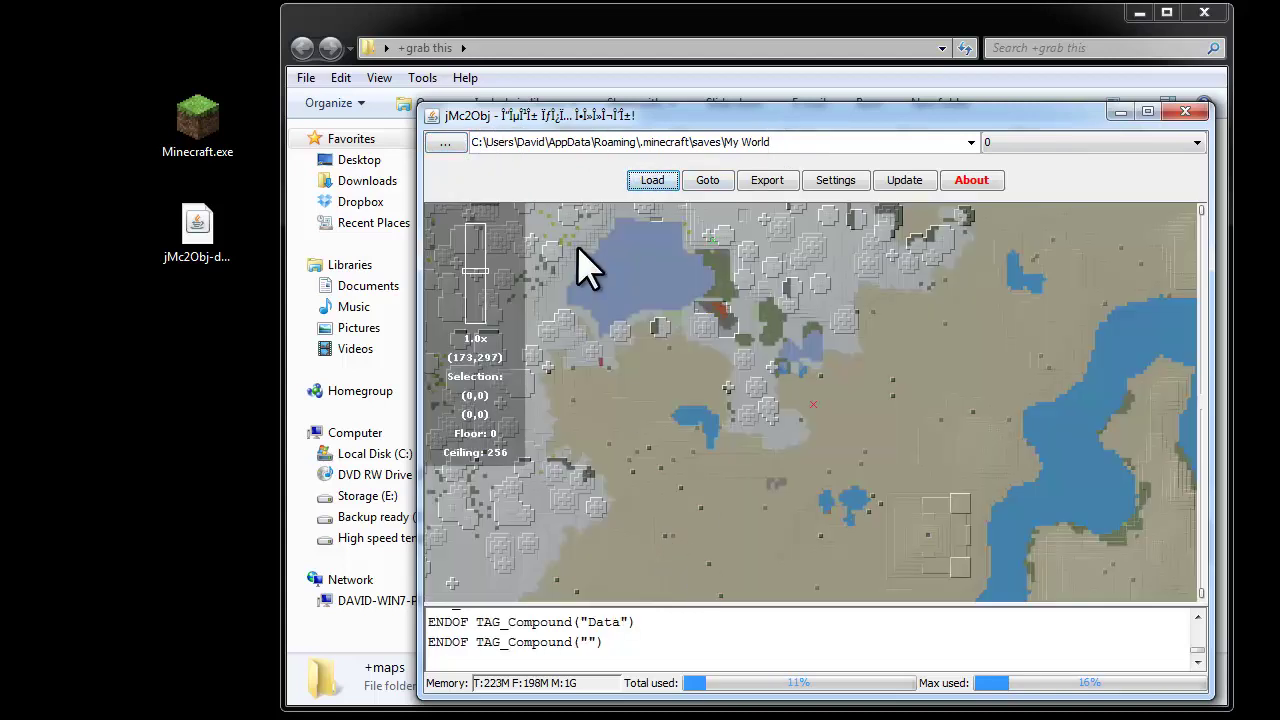
pyautogui.moveTo(573, 220); pyautogui.dragTo(927, 554)
pyautogui.click(770, 186)
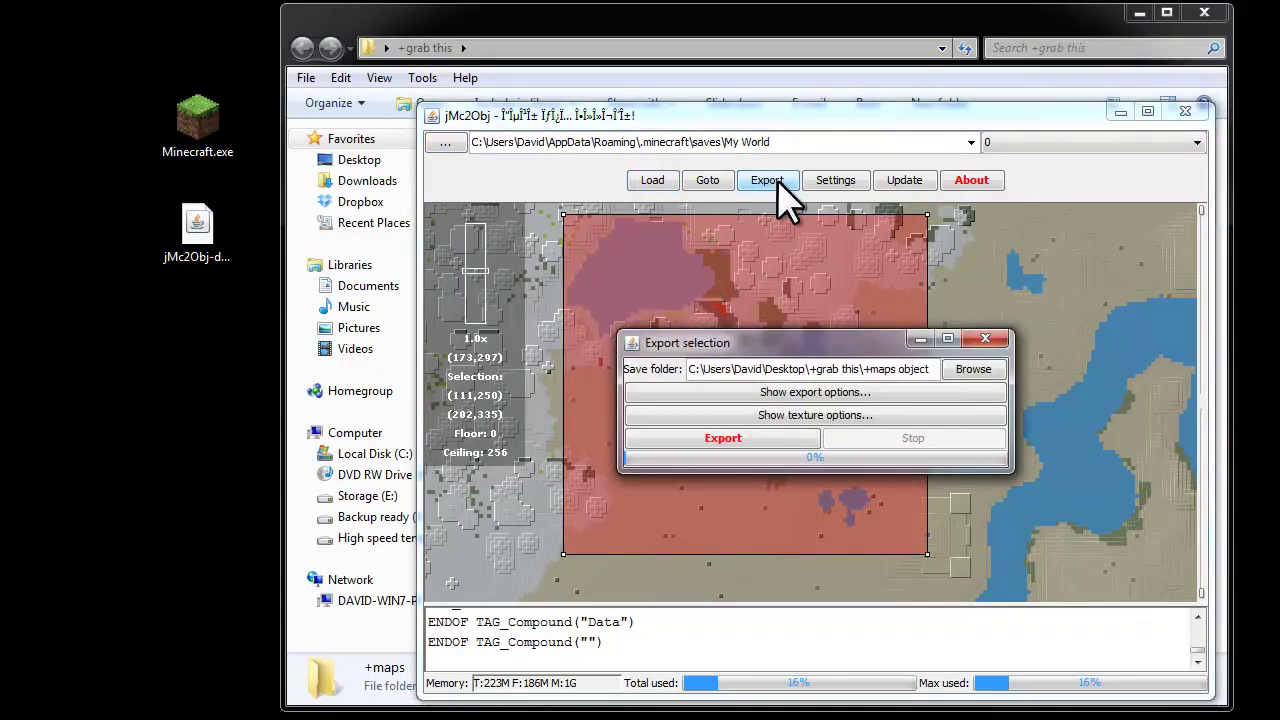
pyautogui.moveTo(872, 346); pyautogui.dragTo(795, 52)
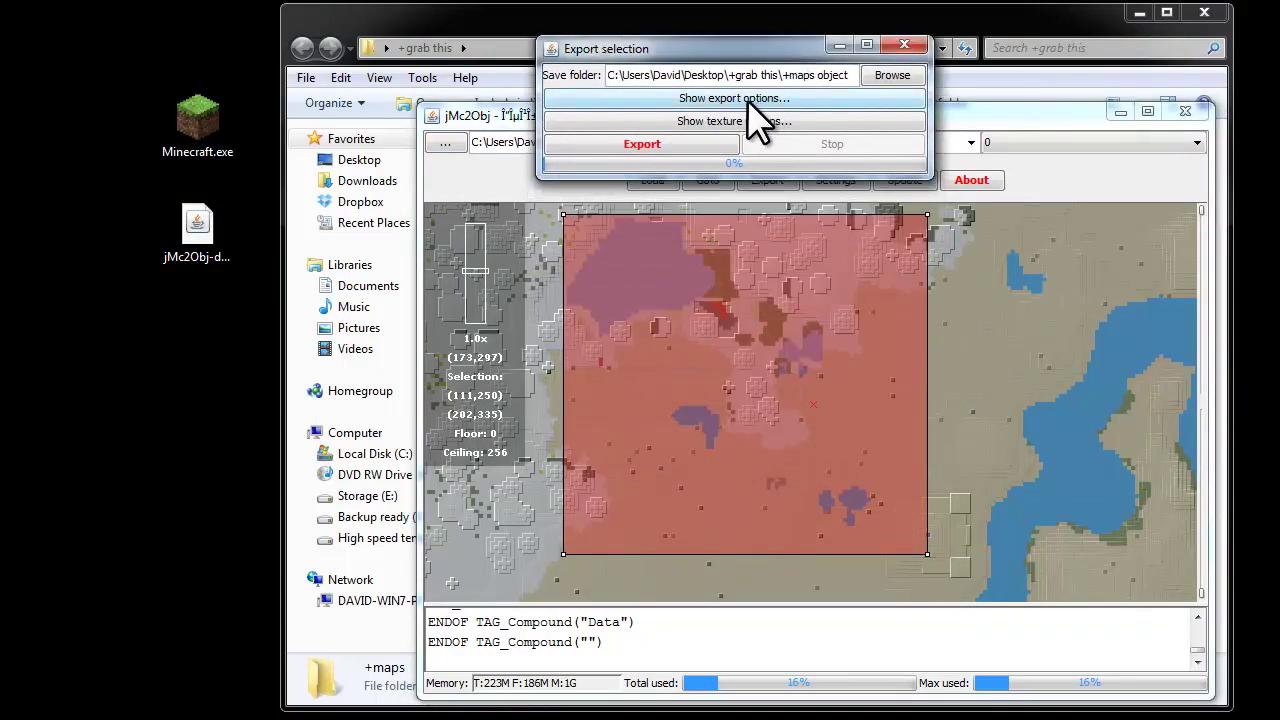
# - Expand the export options and set the save folder to Desktop > +grab this > +maps
pyautogui.click(758, 100)
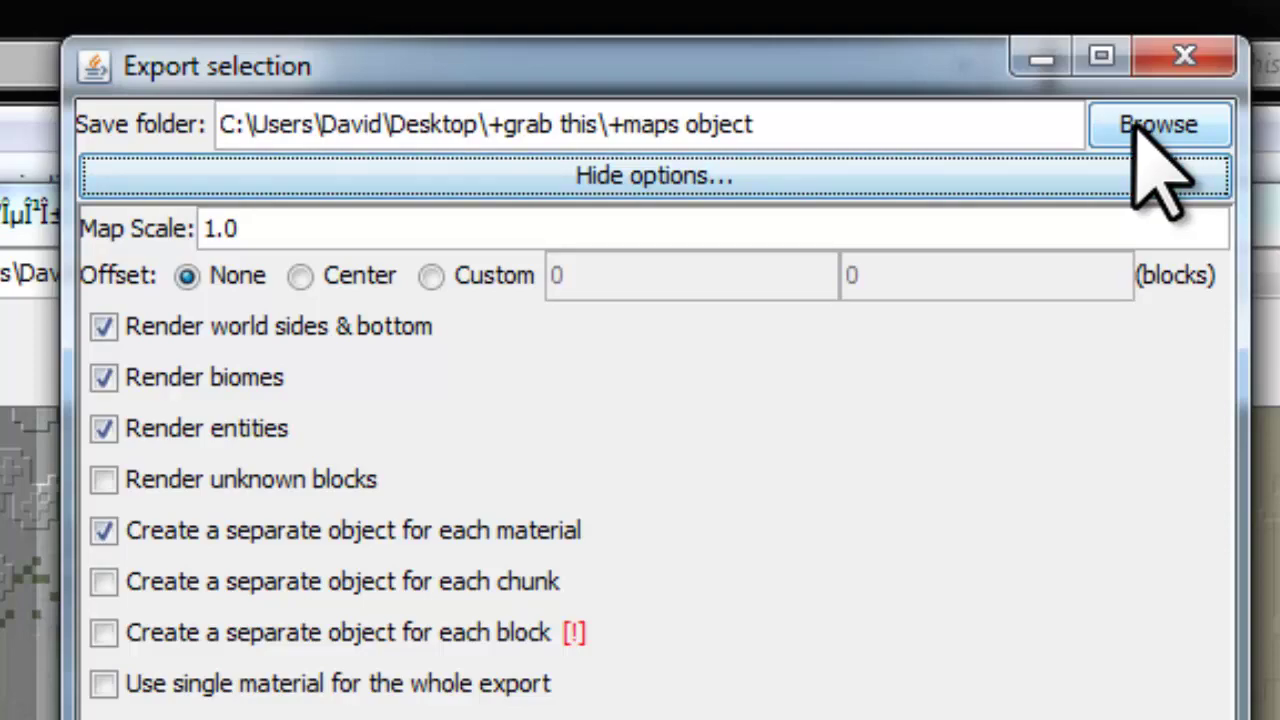
pyautogui.click(1140, 128)
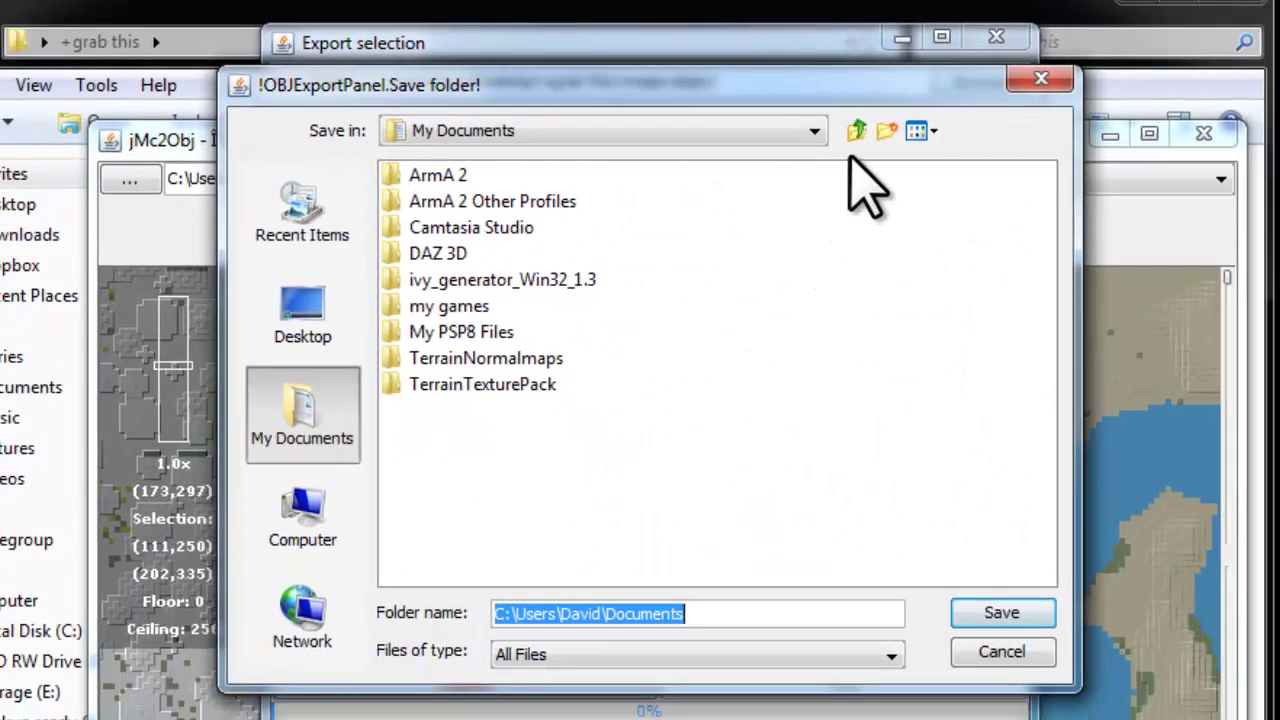
pyautogui.click(865, 137)
pyautogui.click(865, 137)
pyautogui.click(865, 137)
pyautogui.click(857, 135)
pyautogui.click(455, 332)
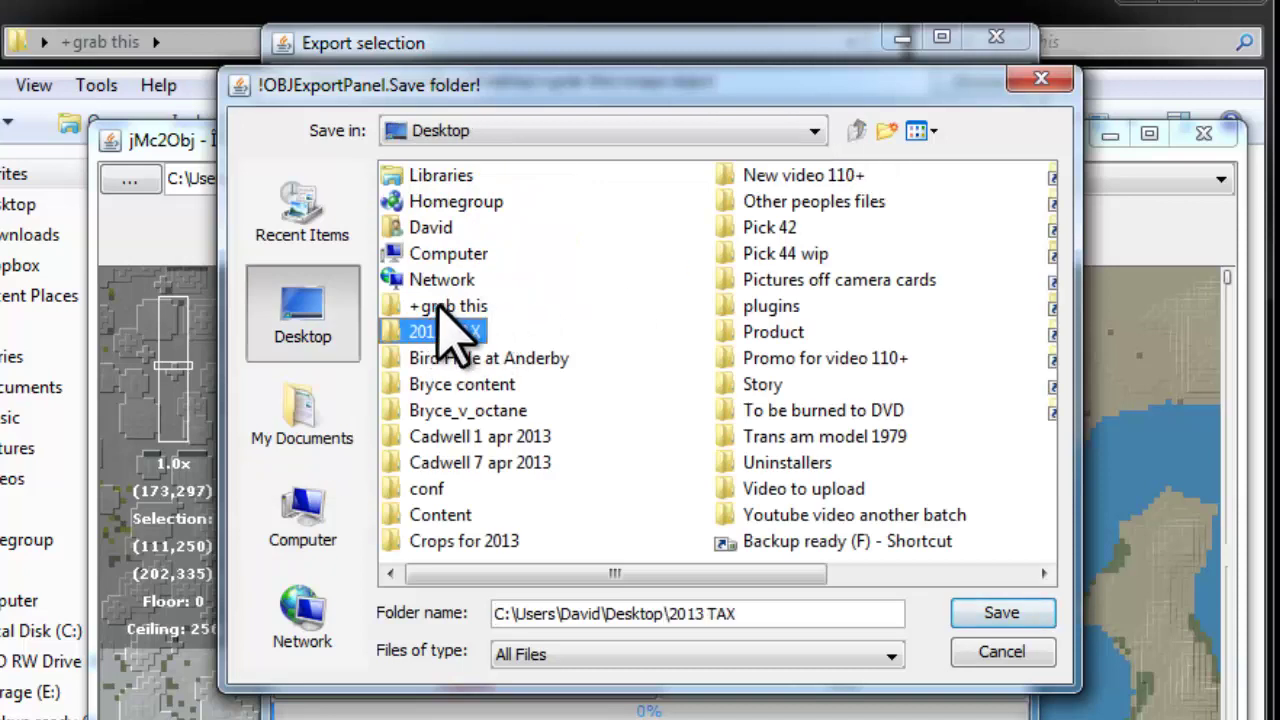
pyautogui.doubleClick(447, 306)
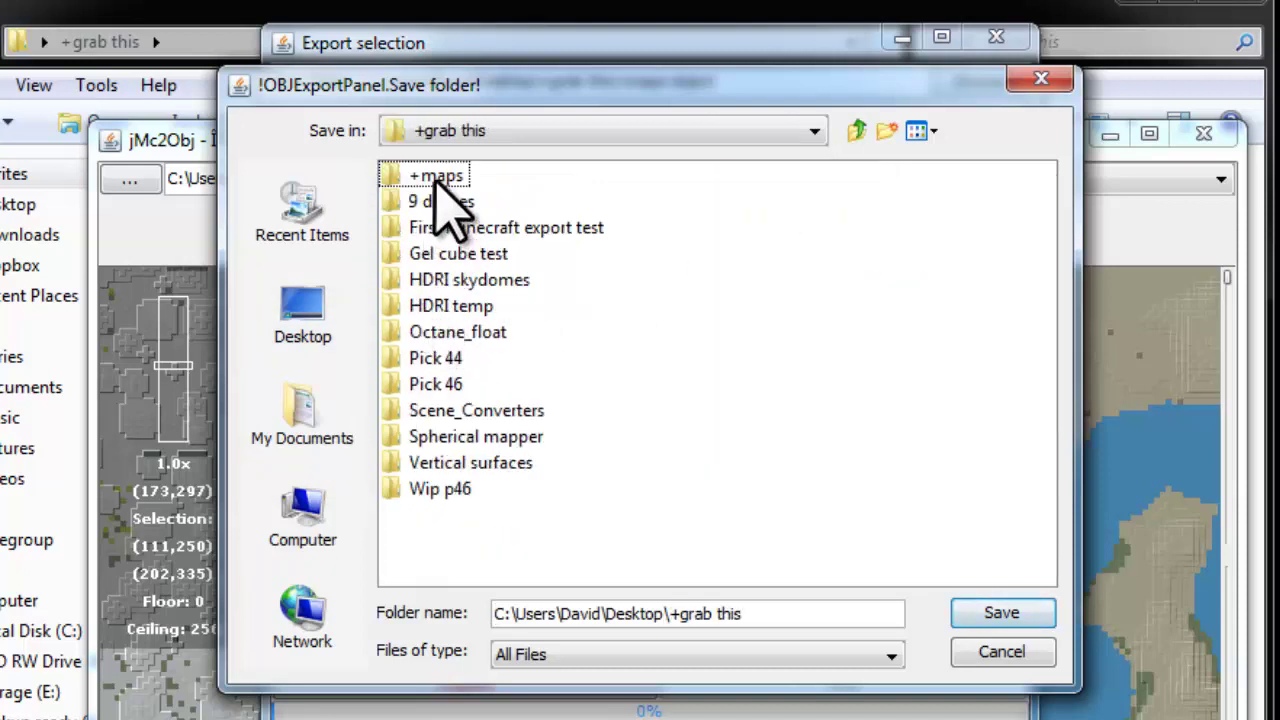
pyautogui.doubleClick(437, 180)
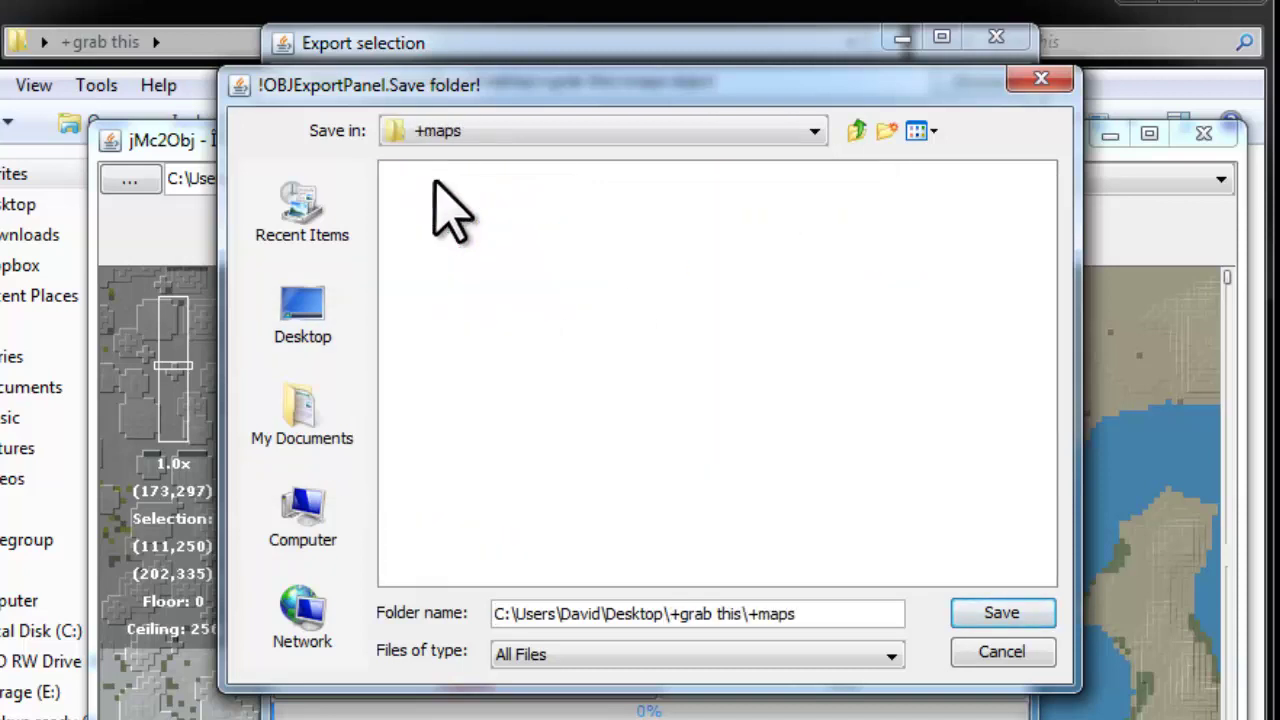
pyautogui.click(1002, 614)
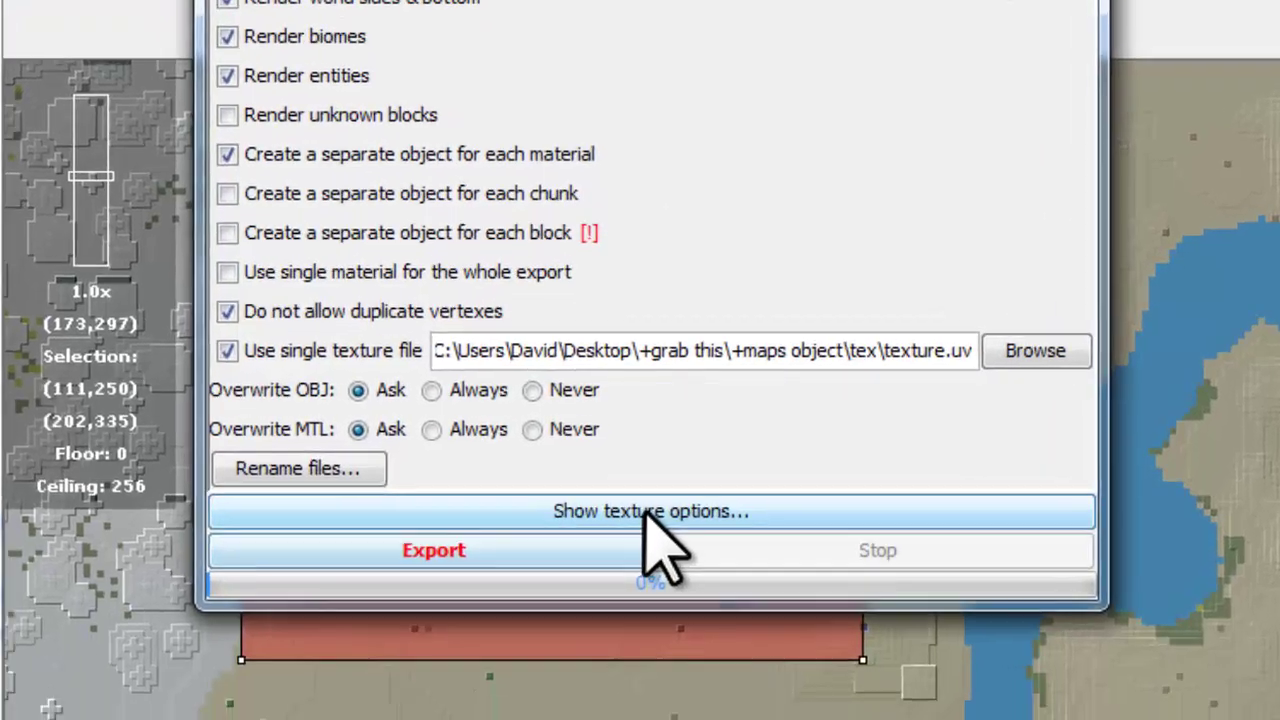
# - Set texture pre-scaling to 8x and export the Minecraft textures into +maps/tex
pyautogui.click(655, 651)
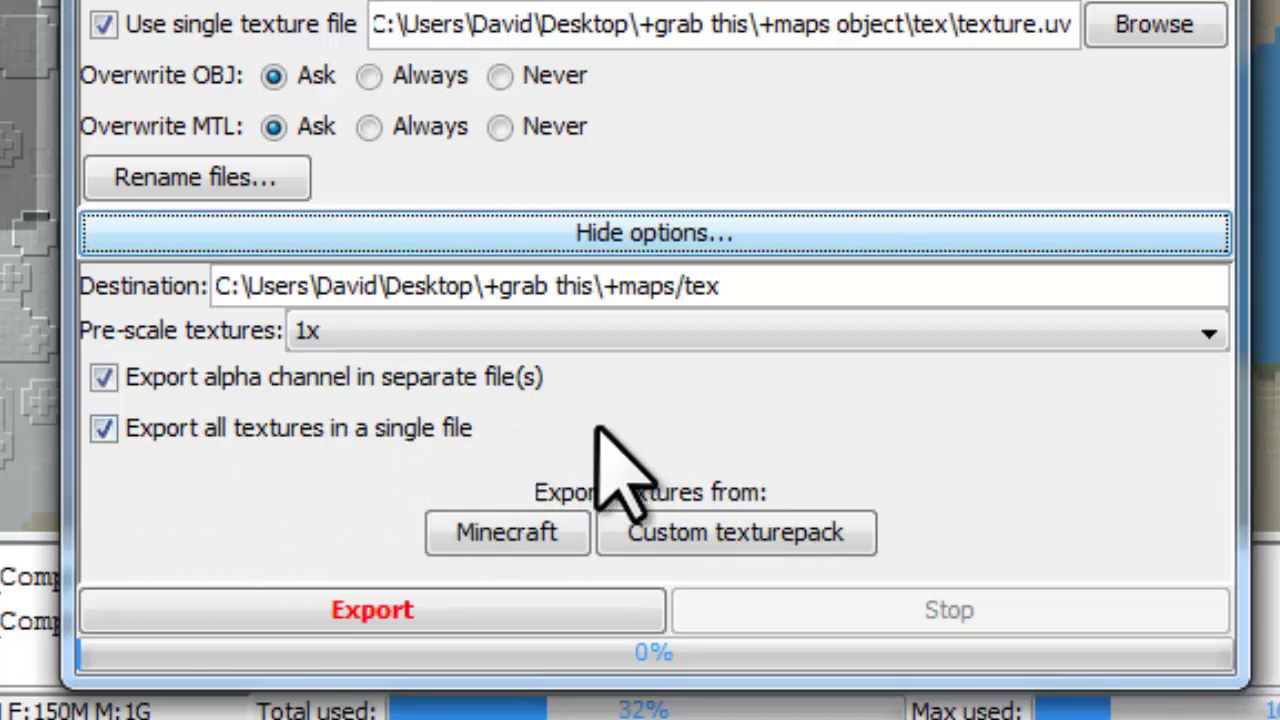
pyautogui.click(1203, 336)
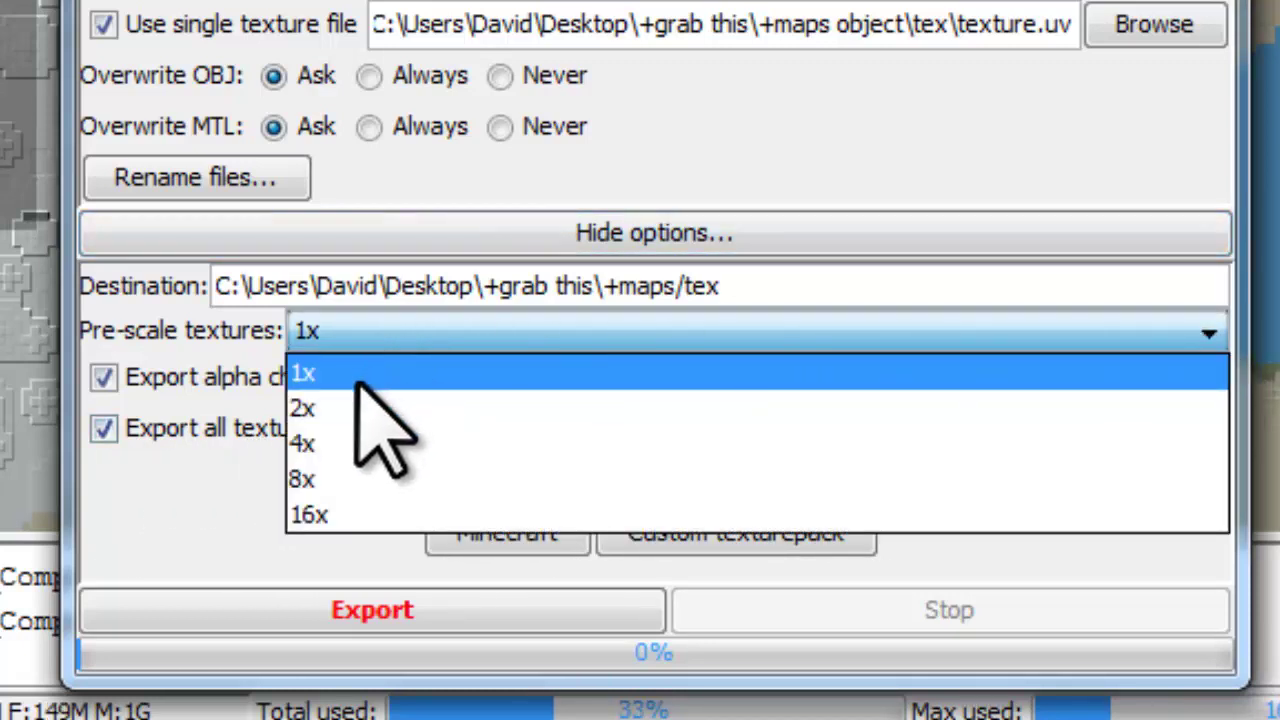
pyautogui.click(380, 484)
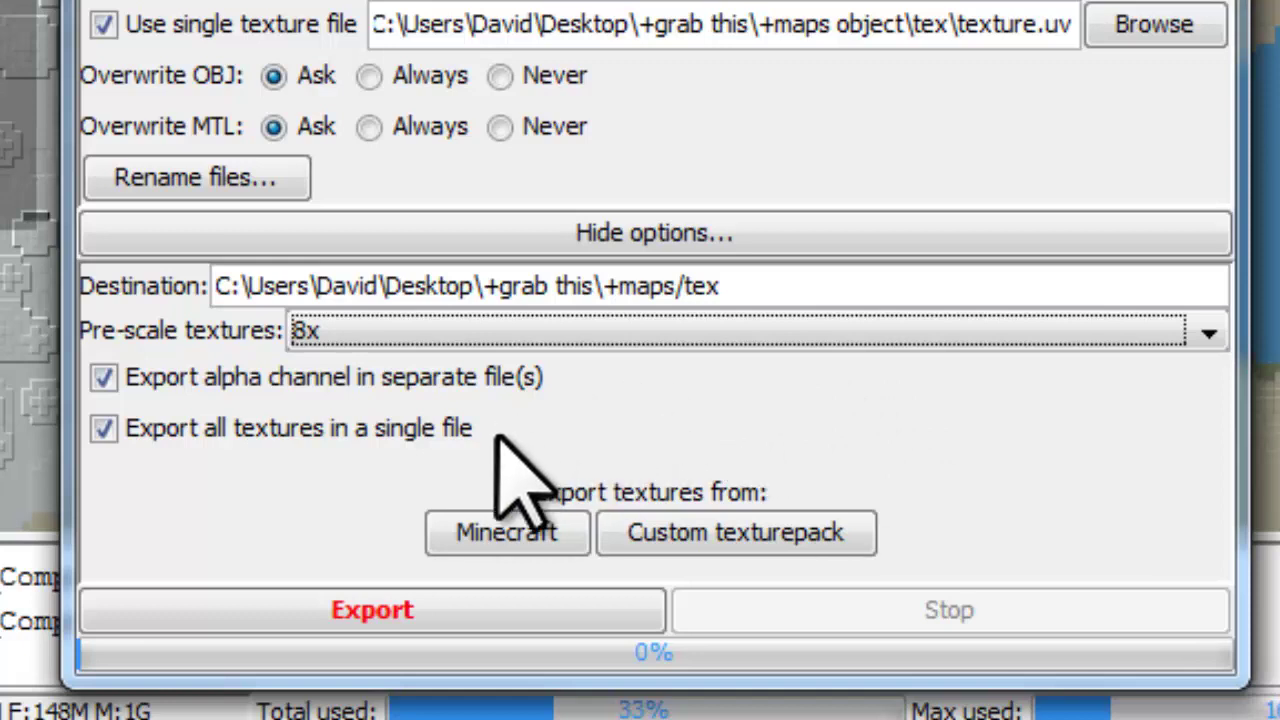
pyautogui.click(494, 540)
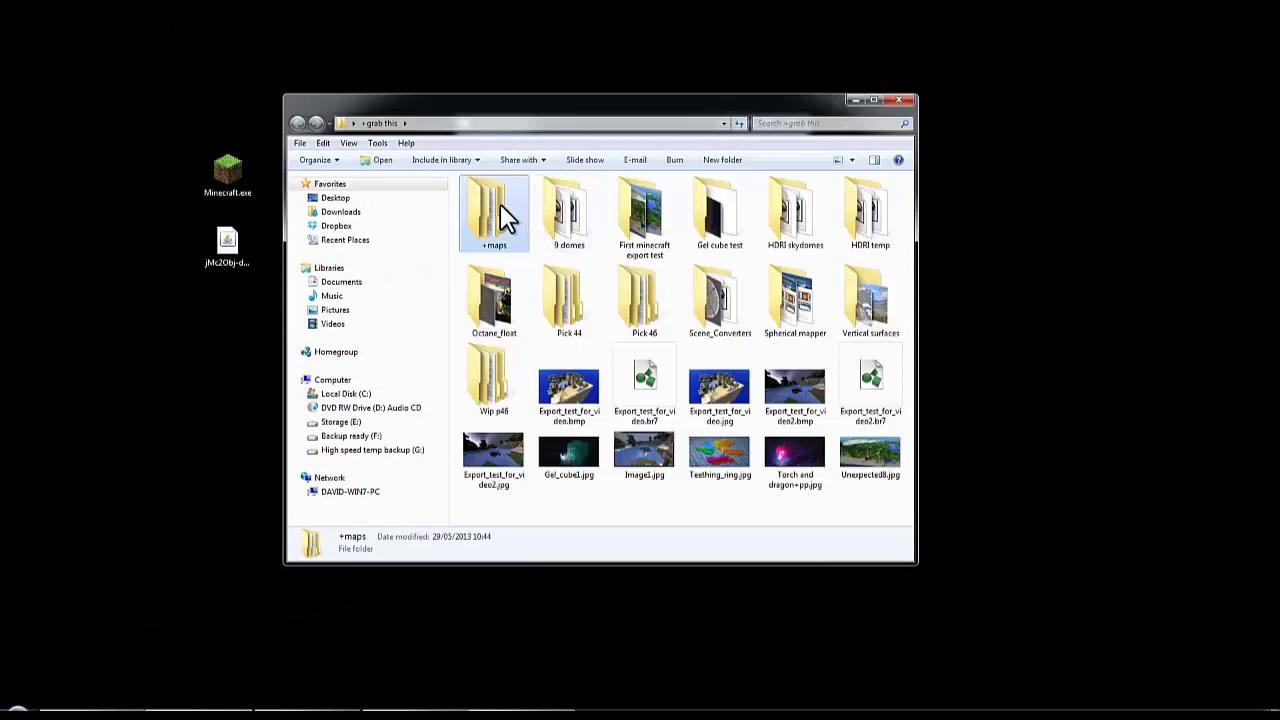
# - Open +maps/tex in Explorer to check texture.png, texture.uv and texture_a.png
pyautogui.doubleClick(498, 214)
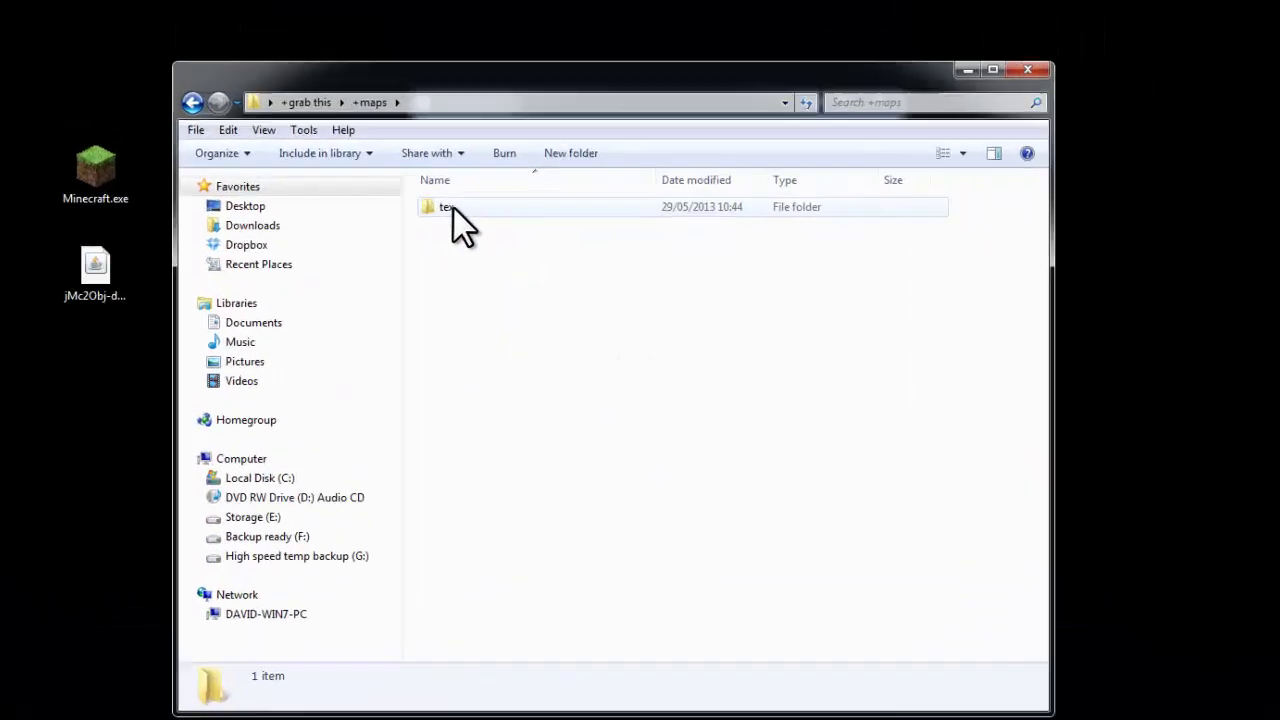
pyautogui.doubleClick(478, 207)
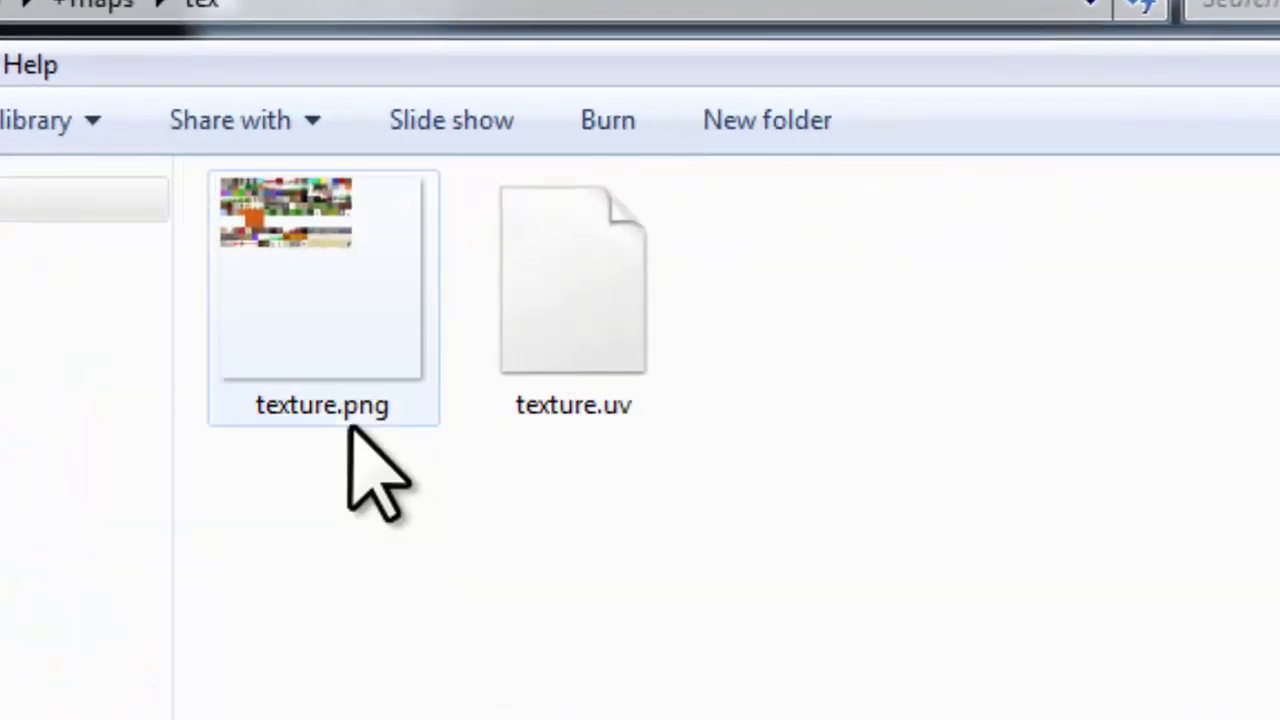
pyautogui.moveTo(863, 323)
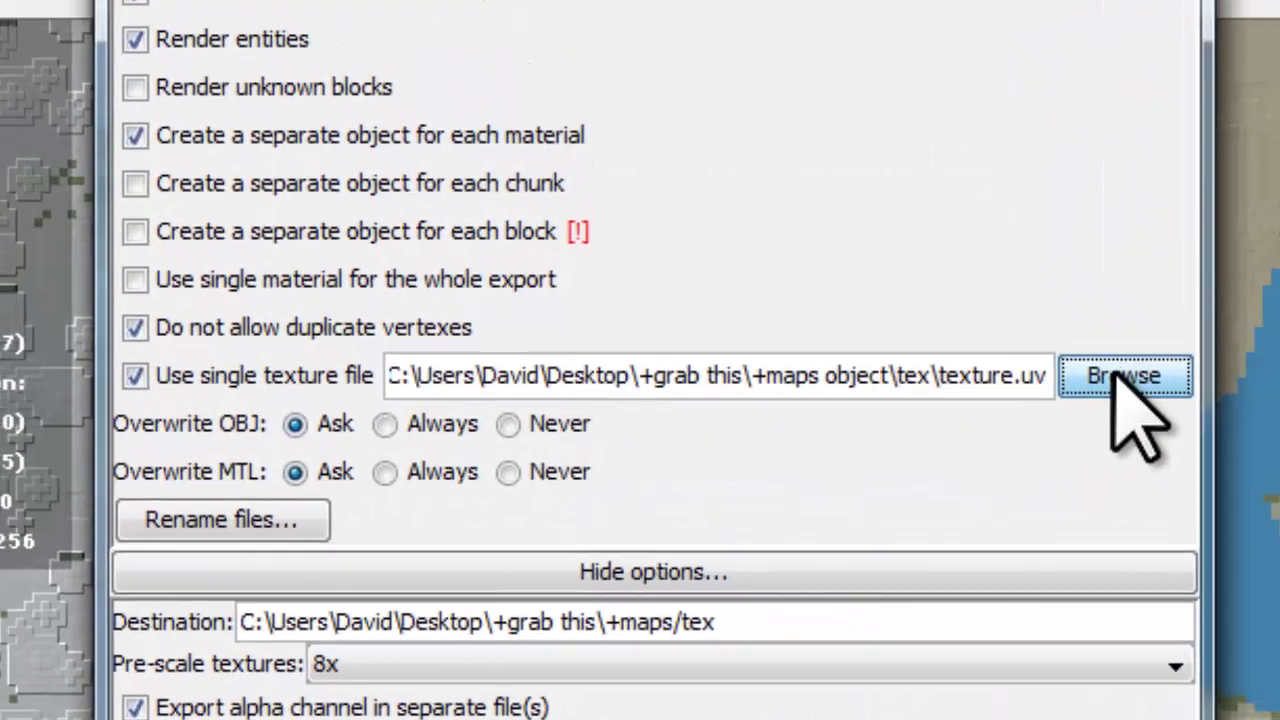
# - Browse for the UV file and navigate up into the +grab this folder
pyautogui.click(1125, 376)
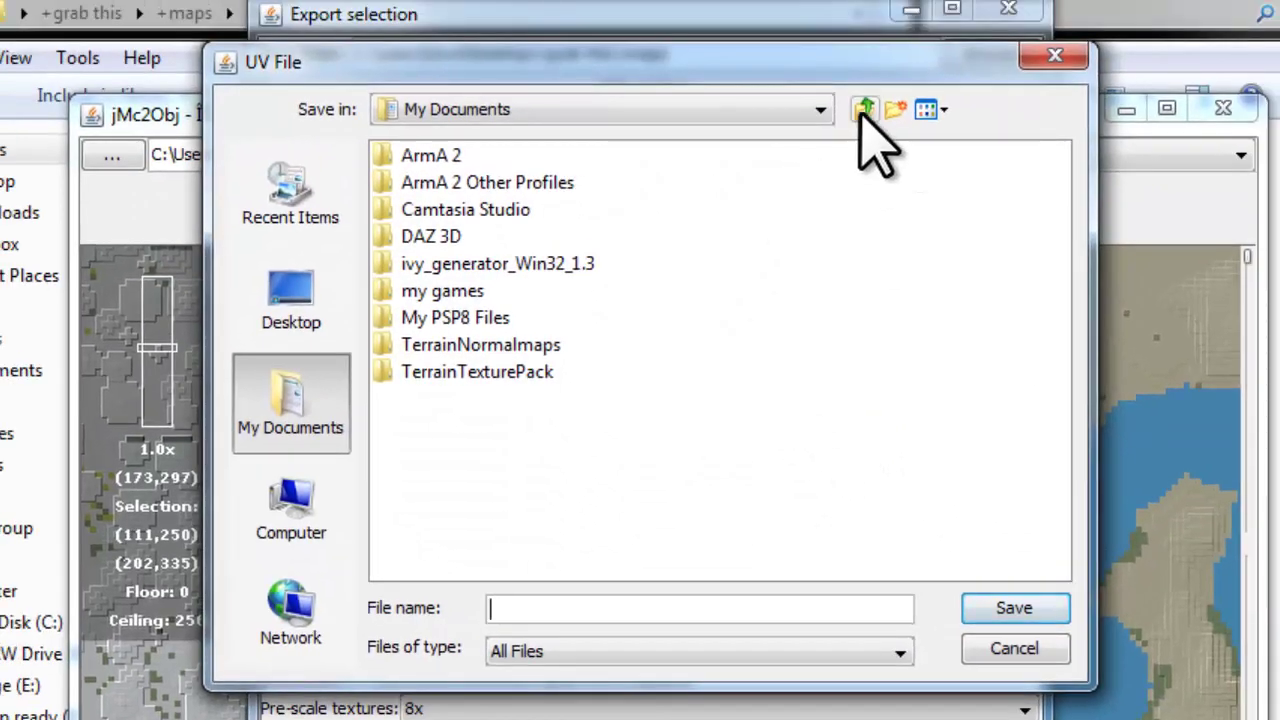
pyautogui.click(862, 108)
pyautogui.click(862, 108)
pyautogui.click(862, 110)
pyautogui.click(862, 110)
pyautogui.click(862, 110)
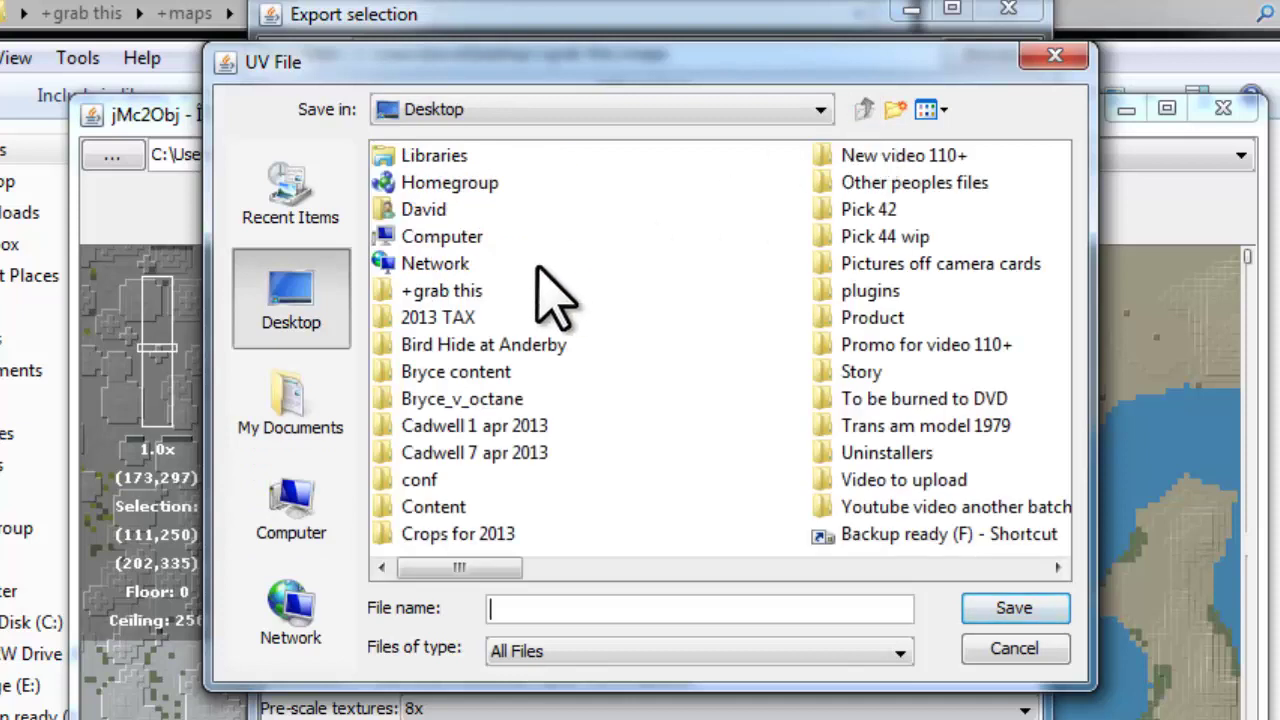
pyautogui.click(460, 292)
pyautogui.doubleClick(458, 290)
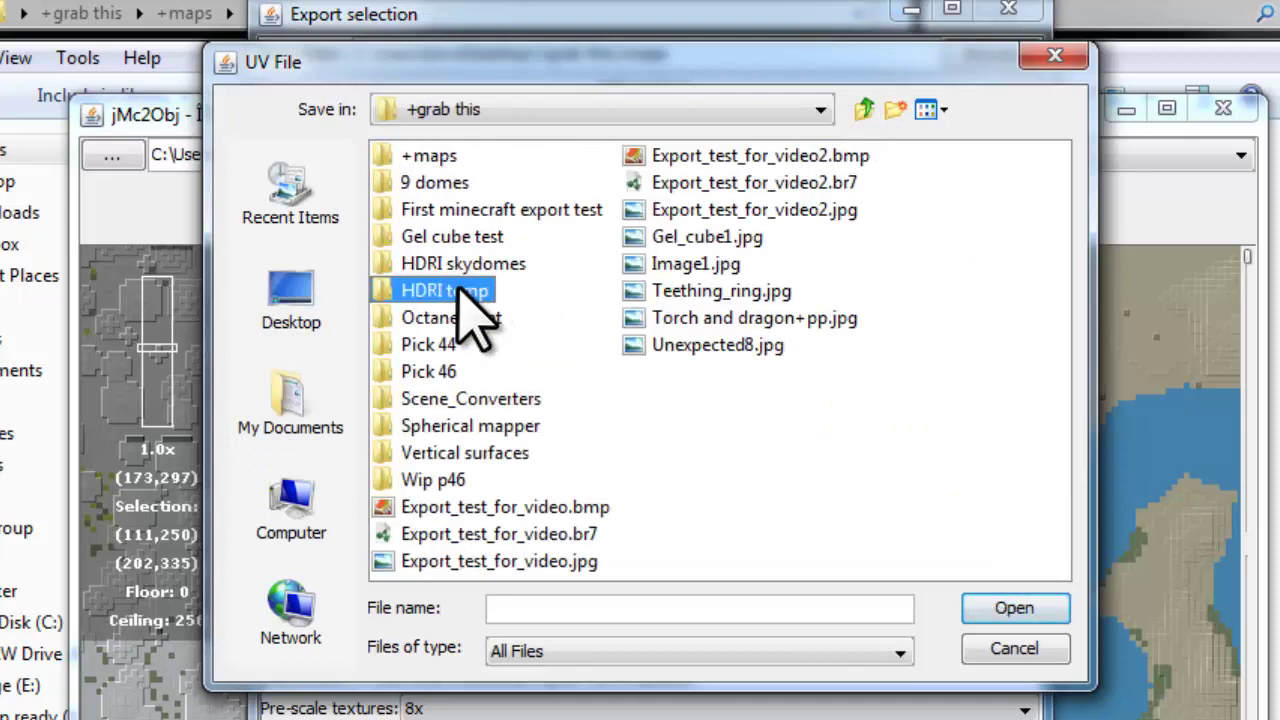
# - Choose texture.uv from +maps/tex as the single texture file and re-run the export
pyautogui.click(422, 158)
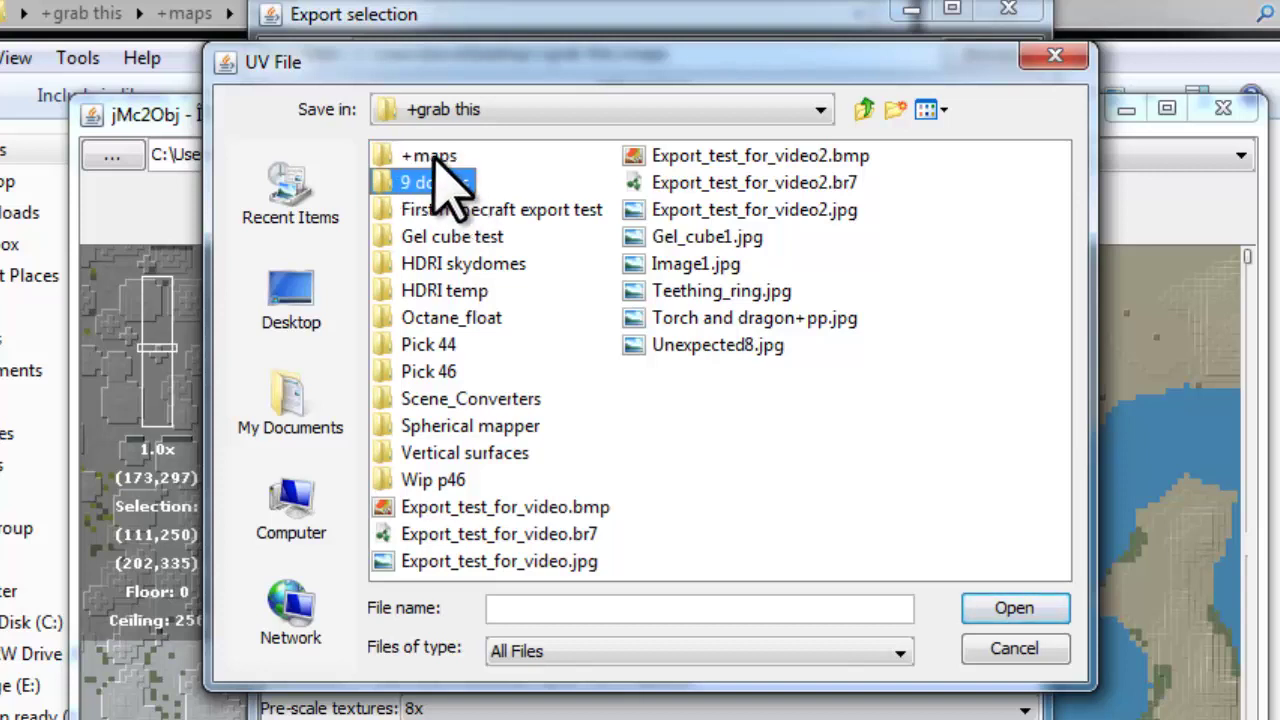
pyautogui.click(423, 158)
pyautogui.click(384, 167)
pyautogui.doubleClick(385, 163)
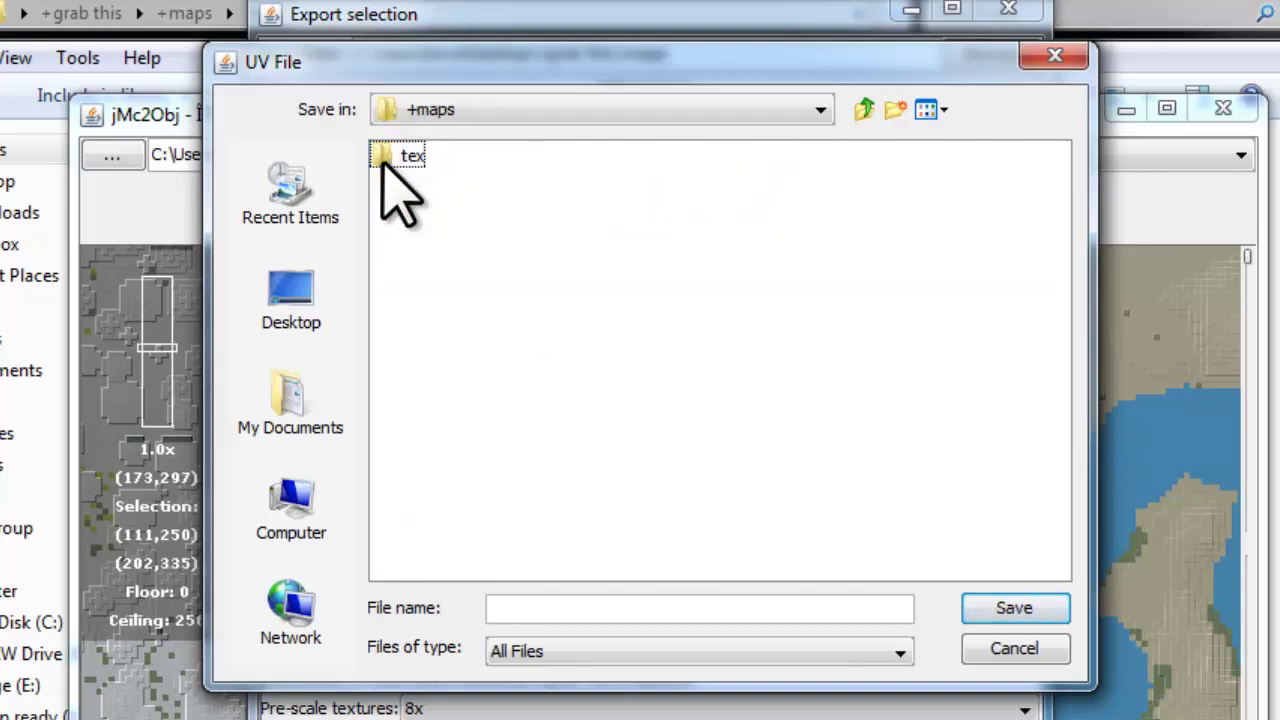
pyautogui.doubleClick(385, 158)
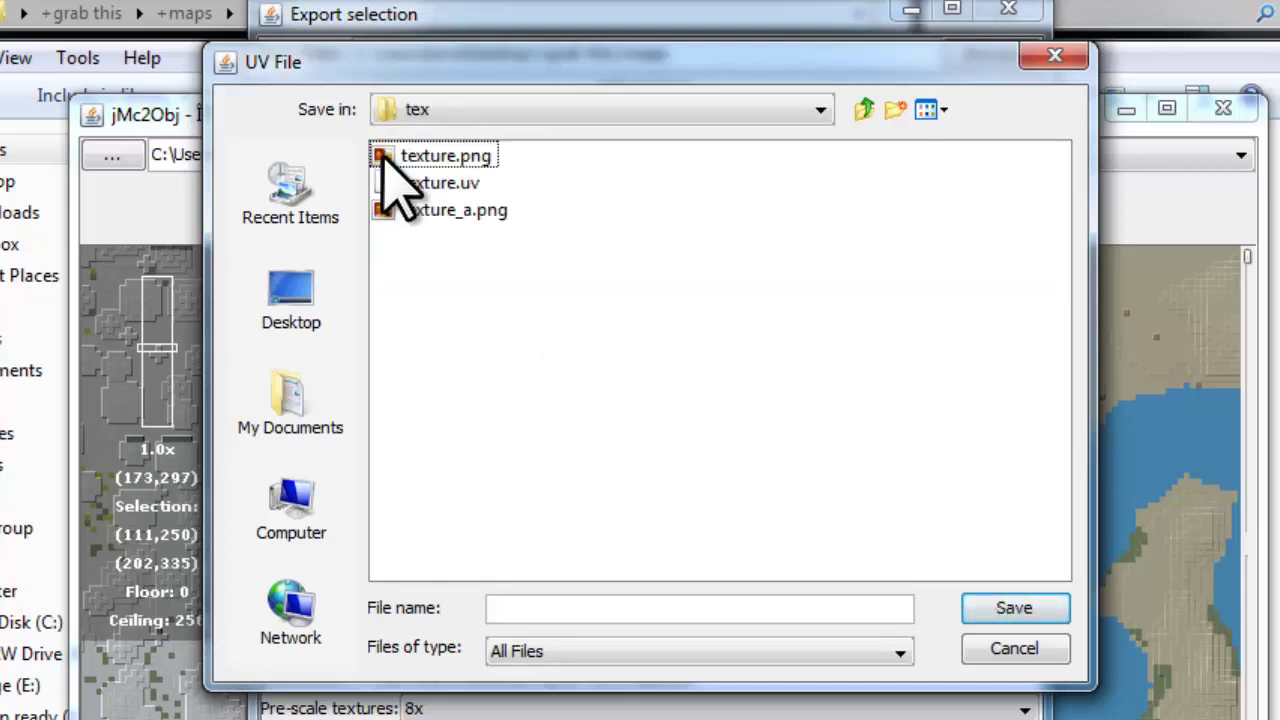
pyautogui.click(440, 182)
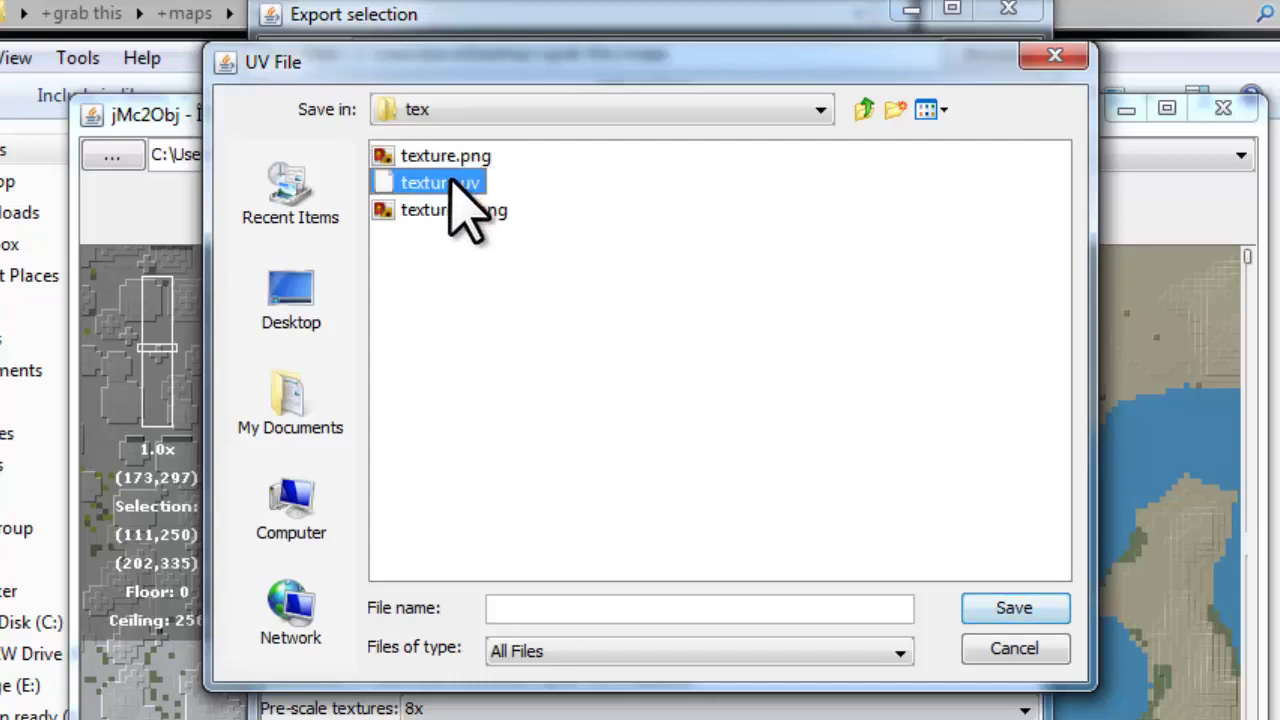
pyautogui.click(1036, 612)
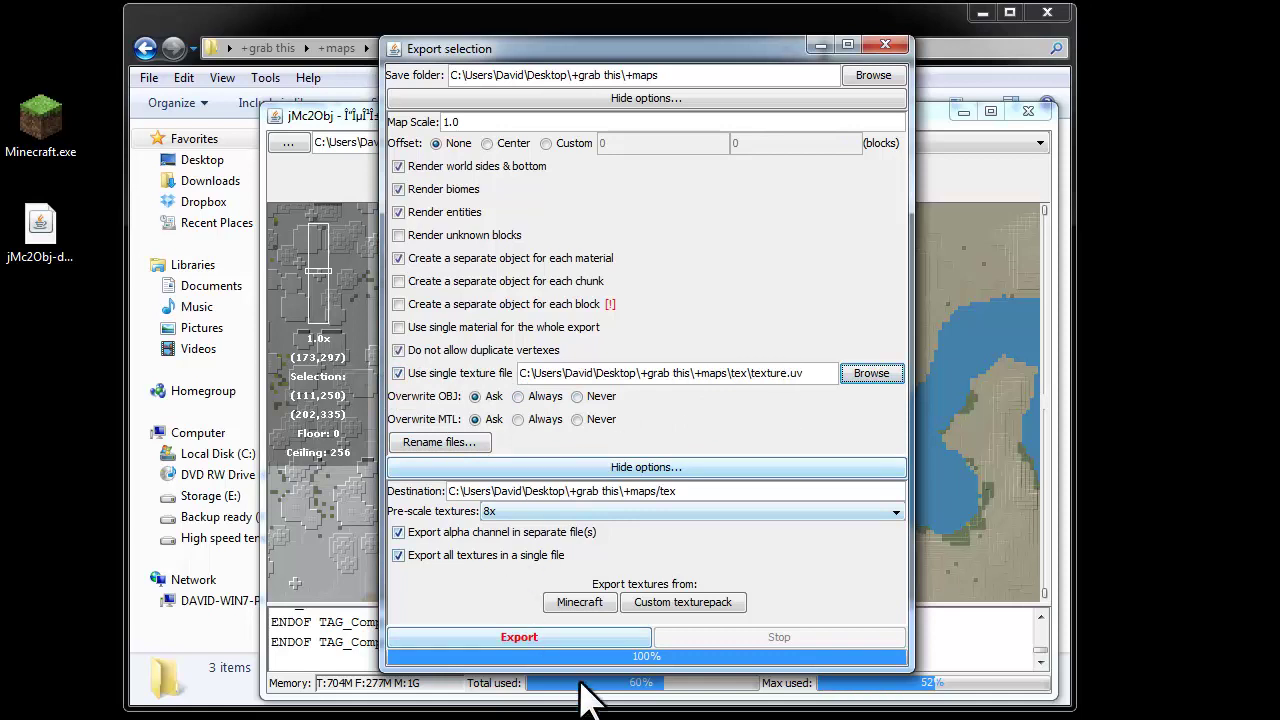
pyautogui.click(519, 637)
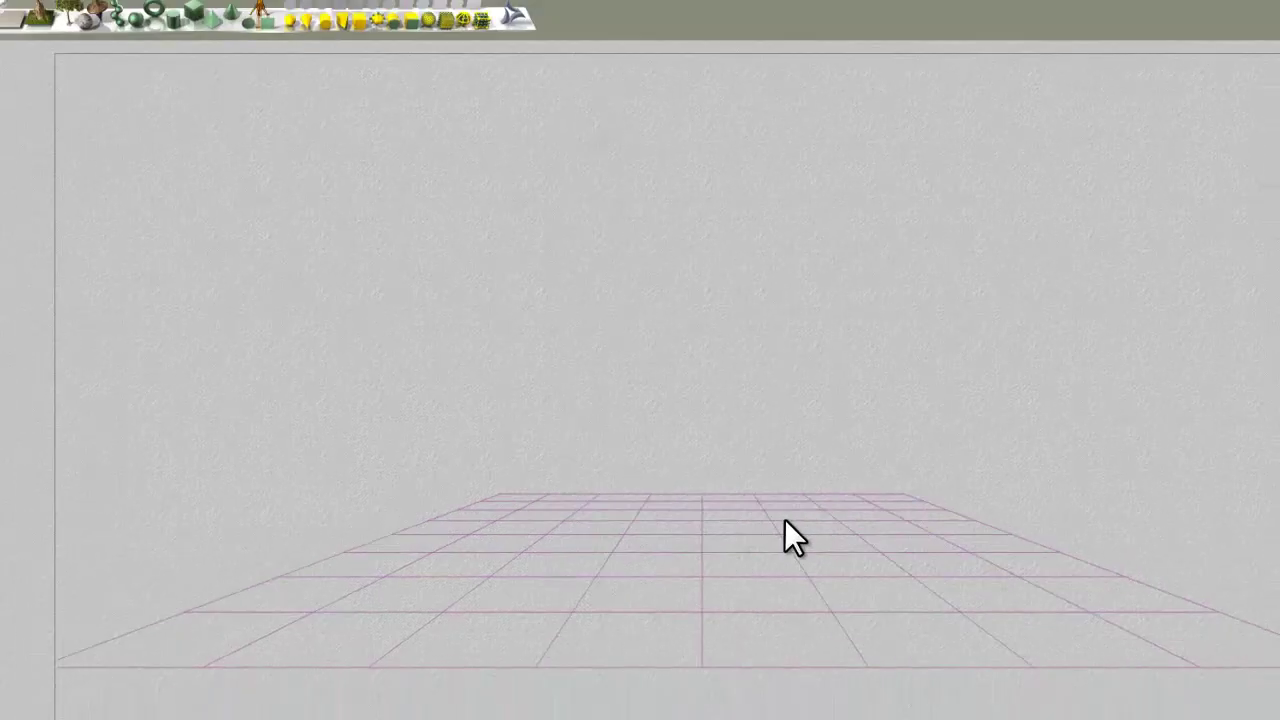
# - Delete the ground plane and import minecraft.obj from +maps, grouped by obj group material
pyautogui.press('Delete')
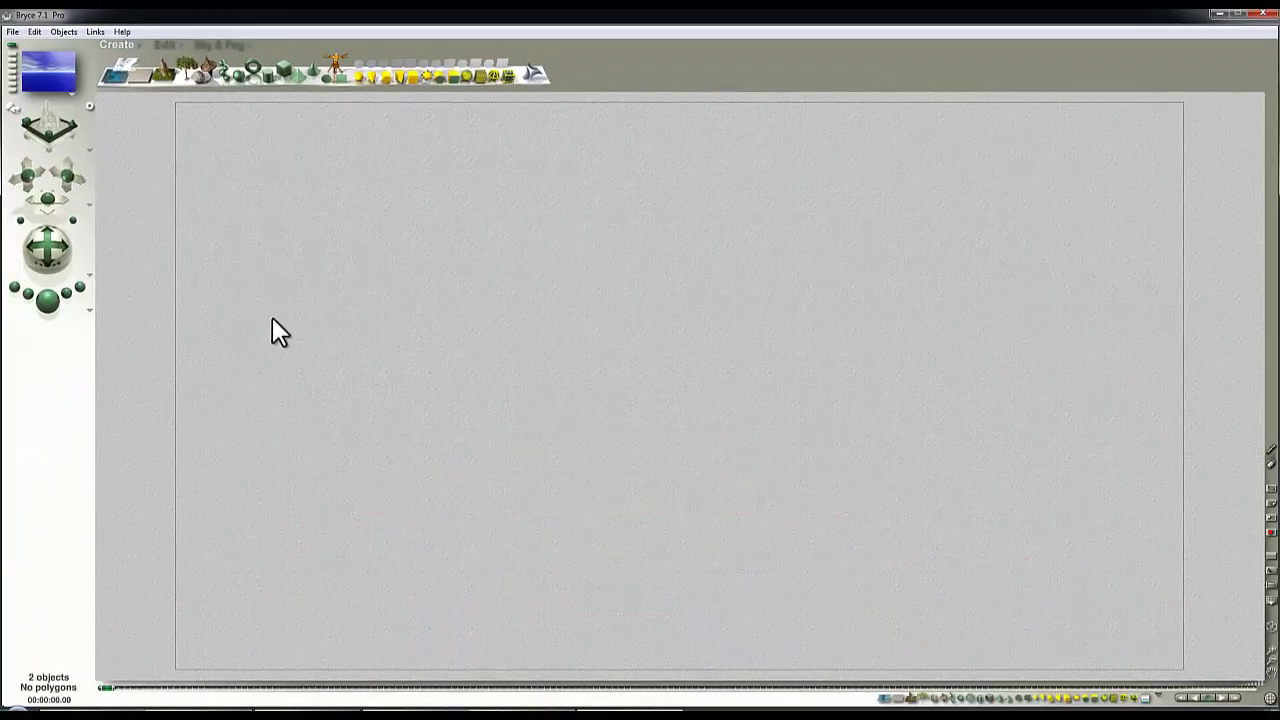
pyautogui.click(13, 32)
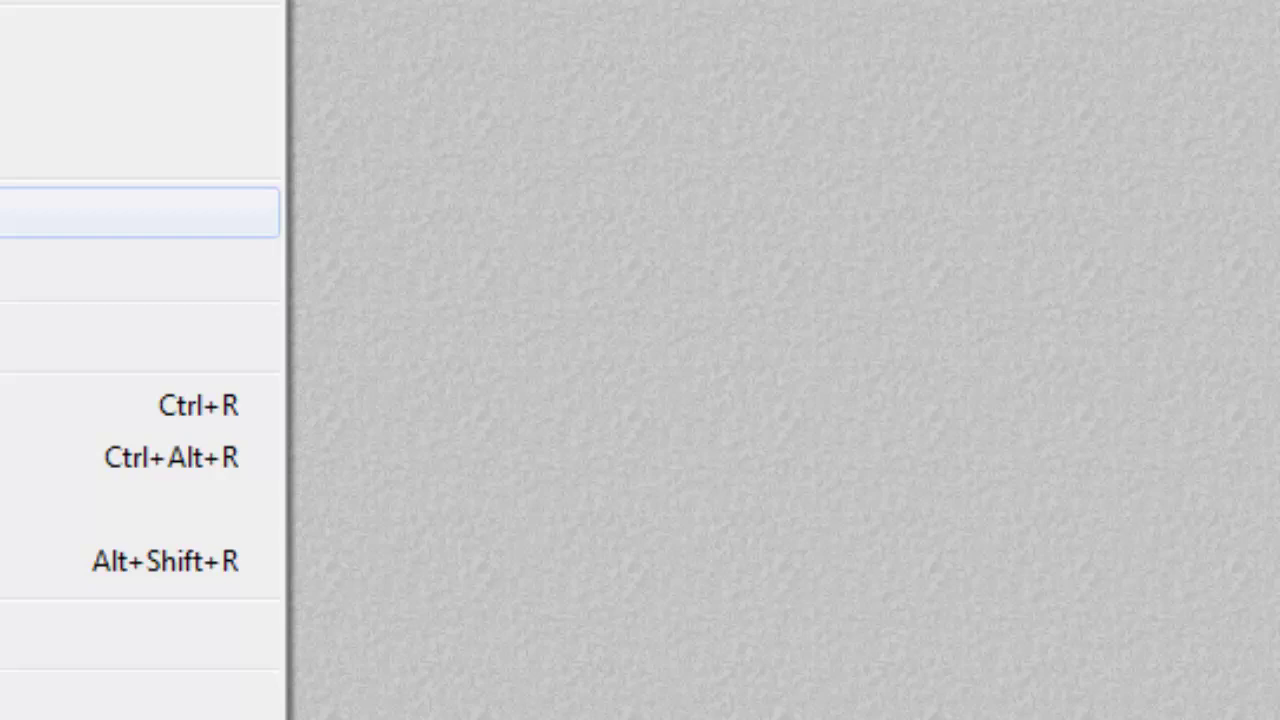
pyautogui.click(100, 212)
pyautogui.click(895, 150)
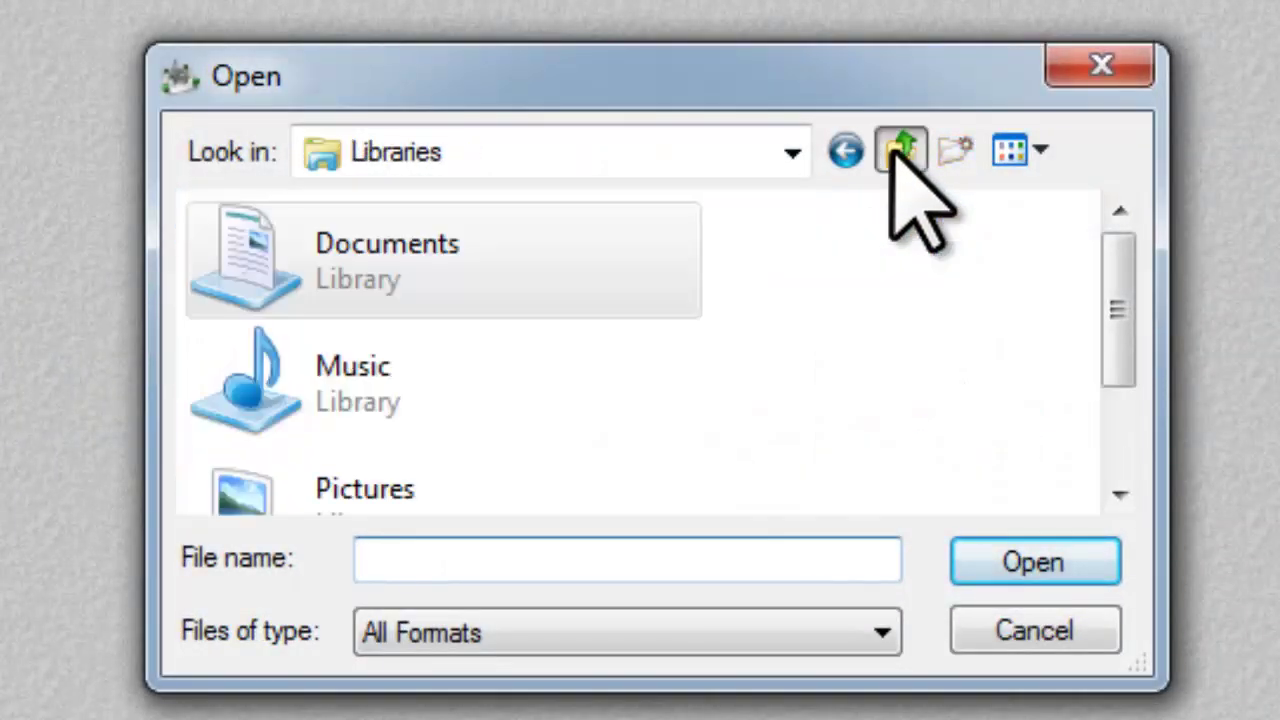
pyautogui.doubleClick(280, 462)
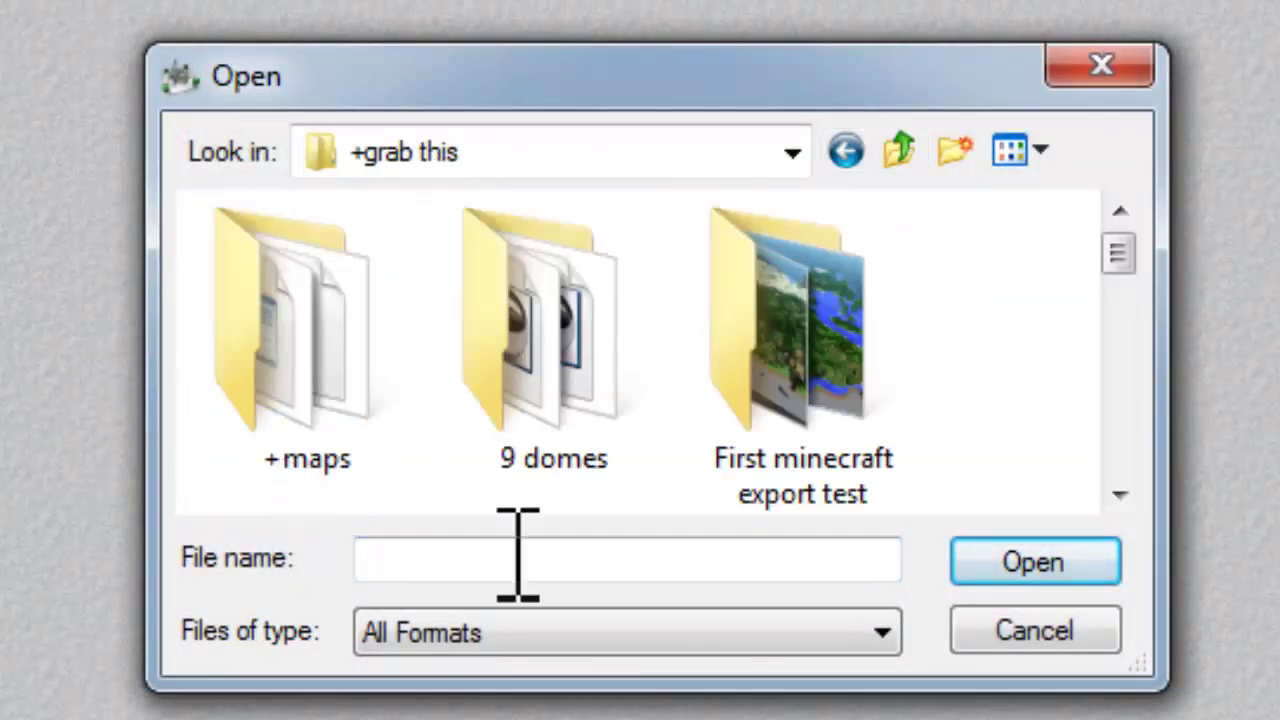
pyautogui.doubleClick(357, 400)
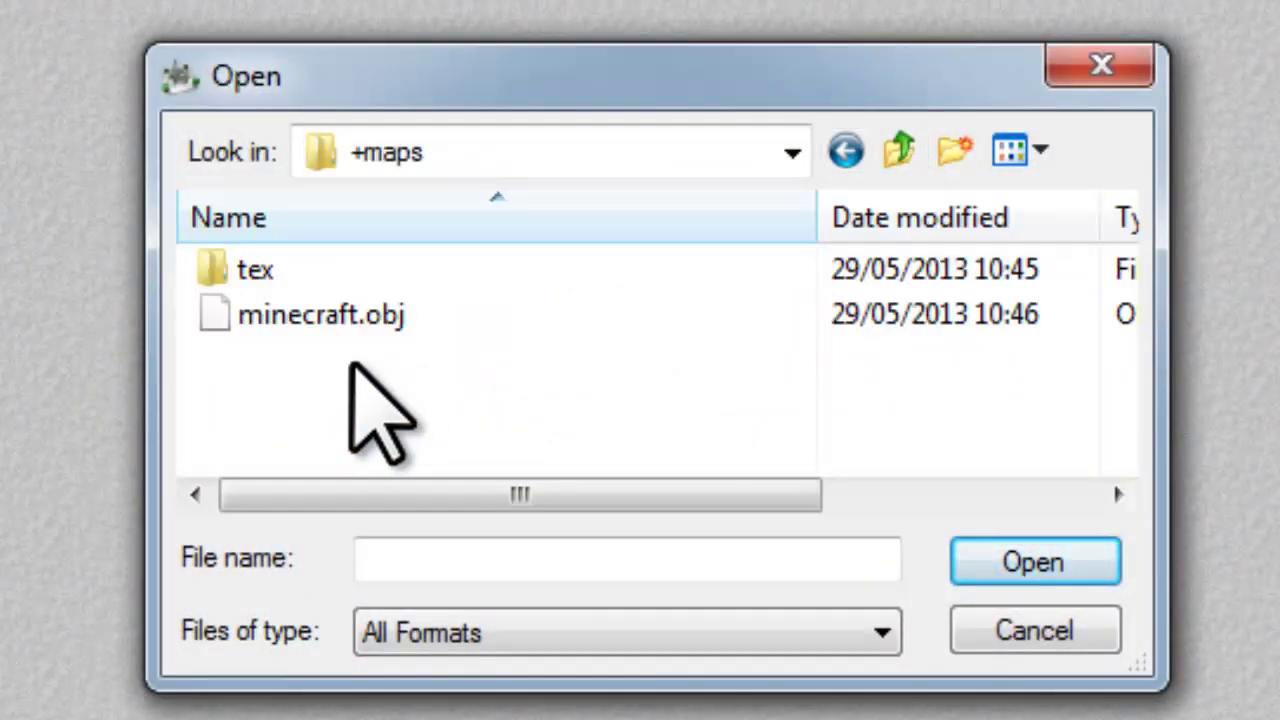
pyautogui.click(290, 318)
pyautogui.click(1016, 560)
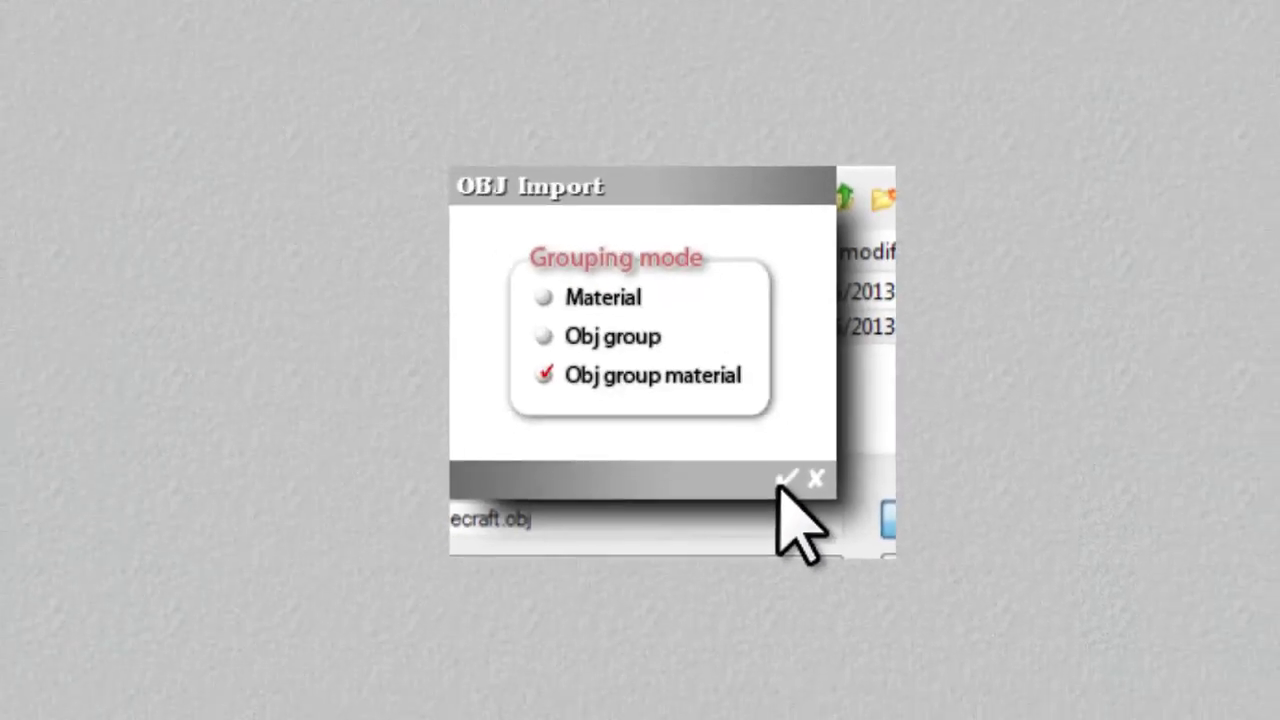
pyautogui.click(781, 476)
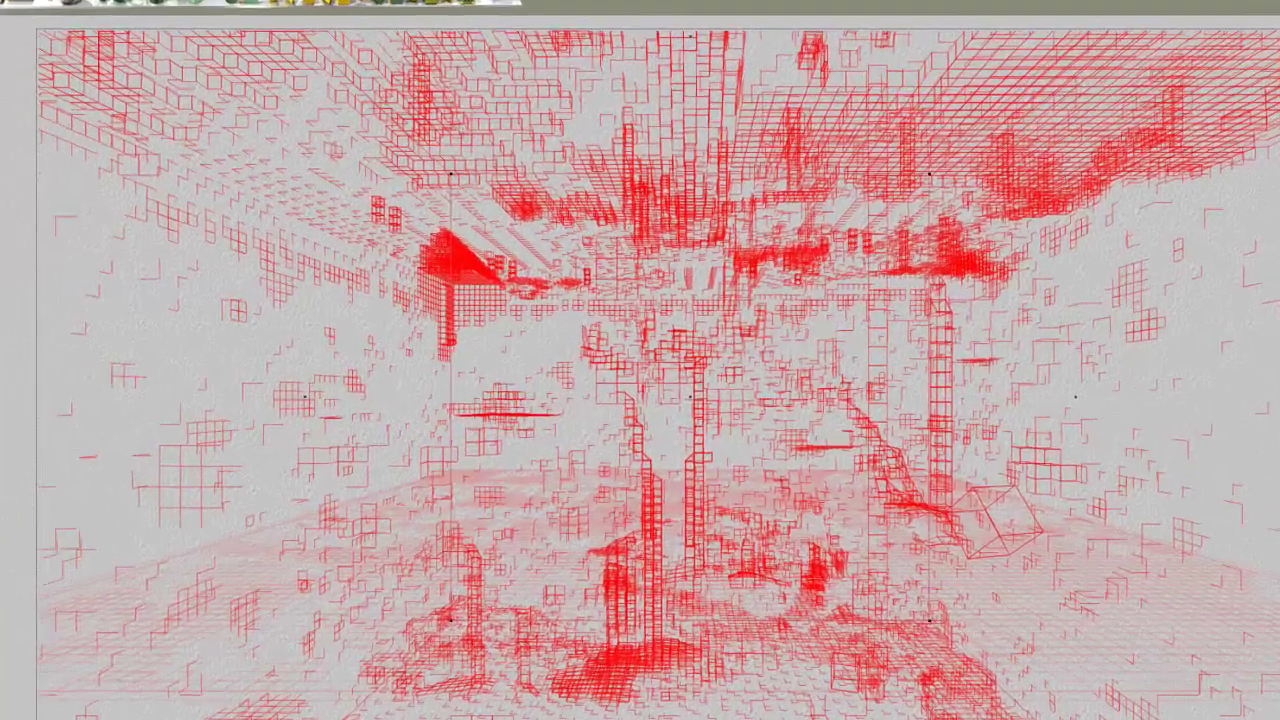
# - Make the map material's transparency driven by texture A in the Materials Lab
pyautogui.click(1177, 145)
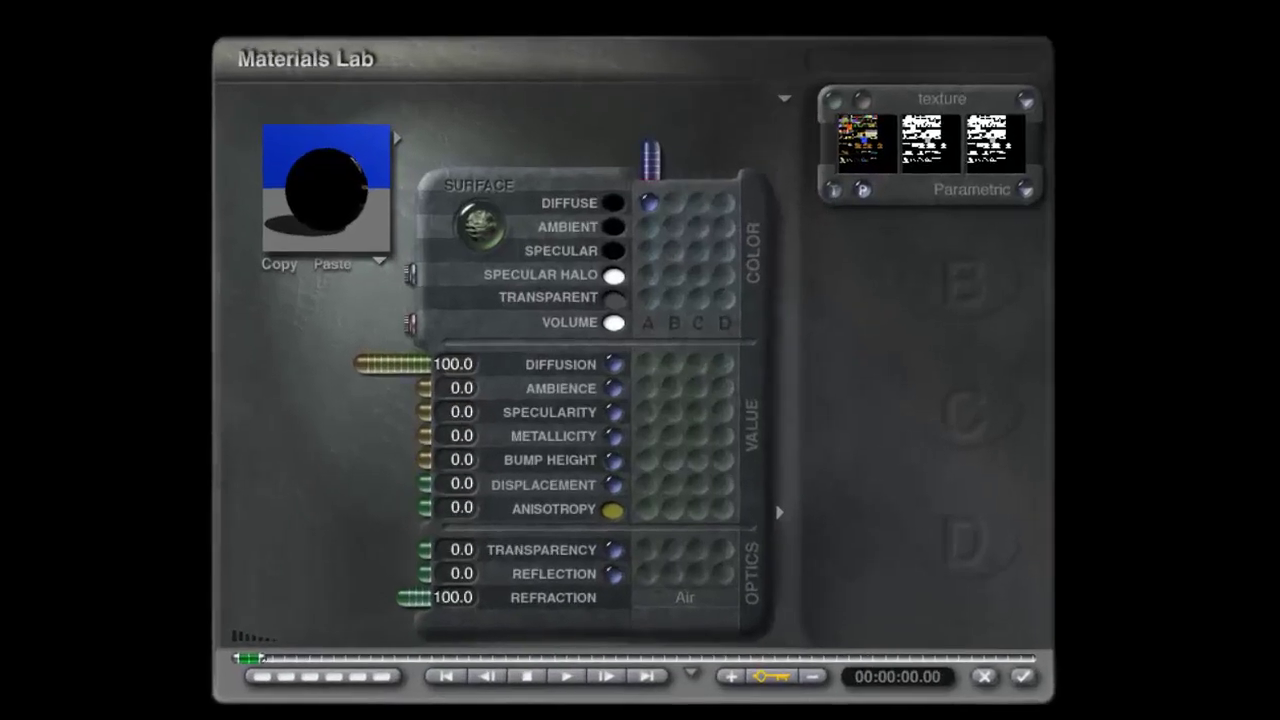
pyautogui.click(785, 98)
pyautogui.click(815, 140)
pyautogui.click(648, 549)
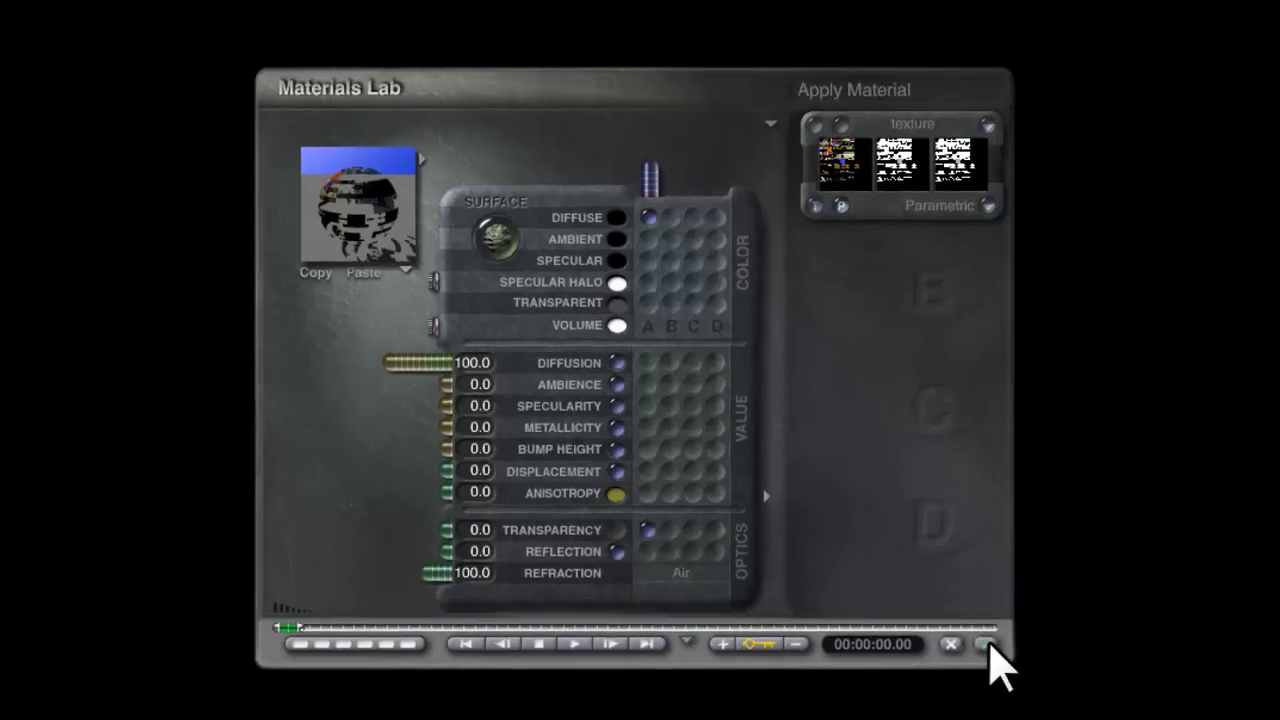
pyautogui.click(986, 645)
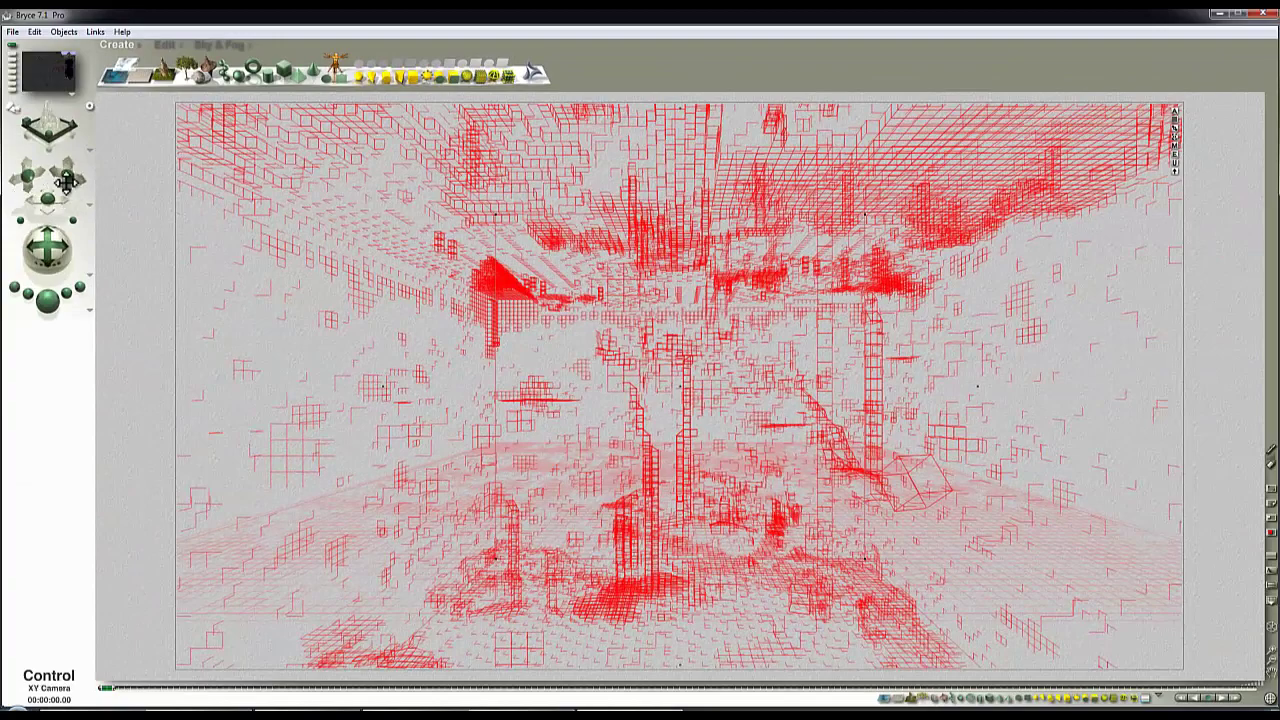
# - Orbit the camera around the map and run several test renders of the landscape
pyautogui.moveTo(65, 180); pyautogui.dragTo(77, 194)
pyautogui.moveTo(51, 248); pyautogui.dragTo(68, 232)
pyautogui.click(47, 300)
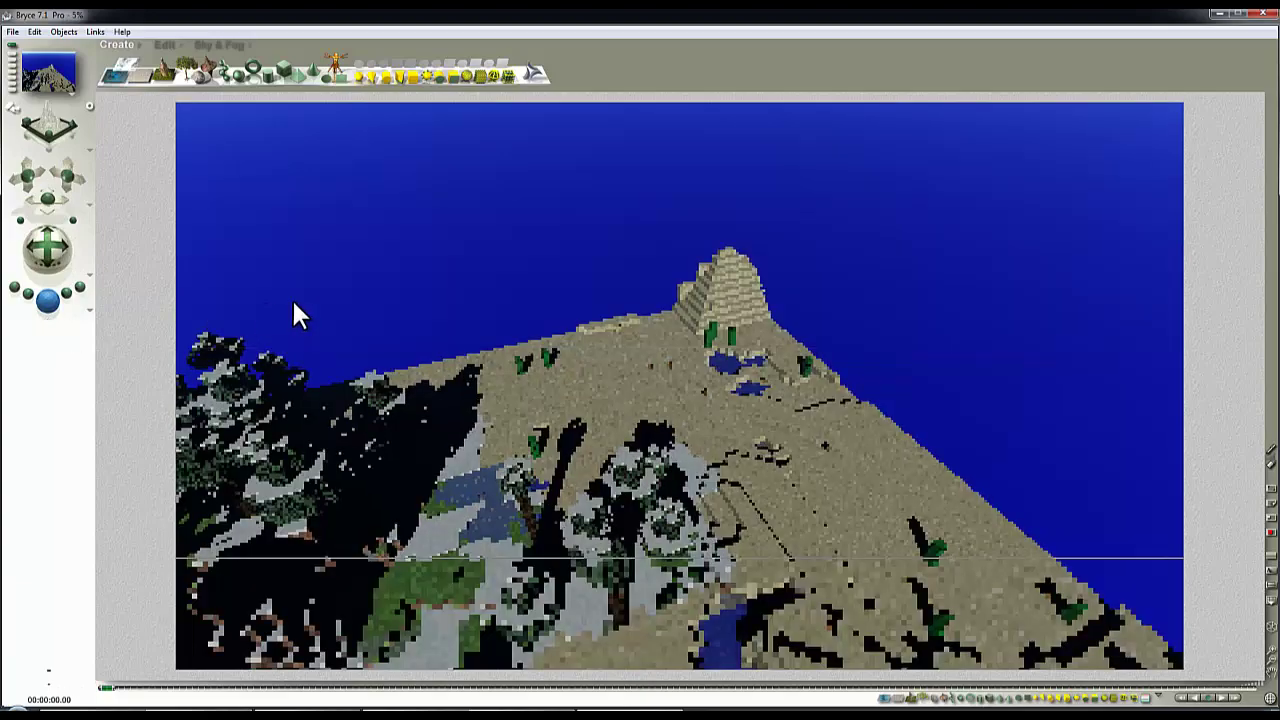
pyautogui.moveTo(48, 248); pyautogui.dragTo(63, 268)
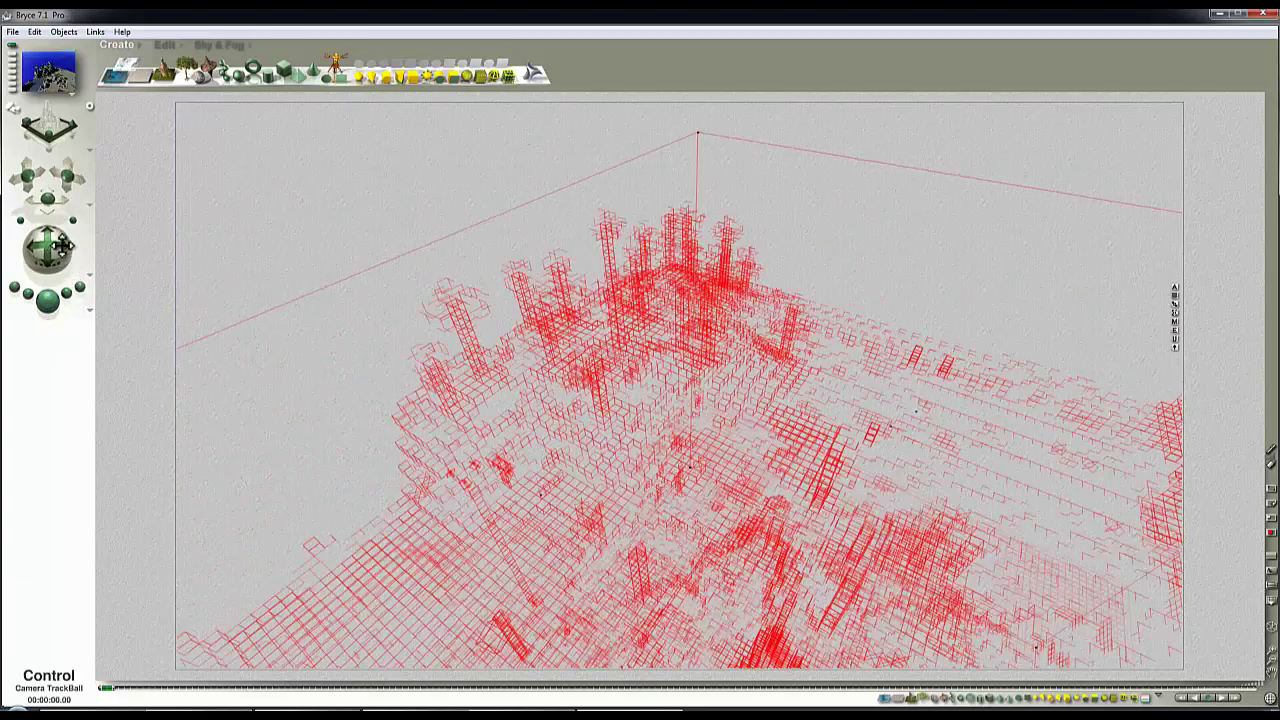
pyautogui.moveTo(47, 198); pyautogui.dragTo(49, 212)
pyautogui.click(48, 302)
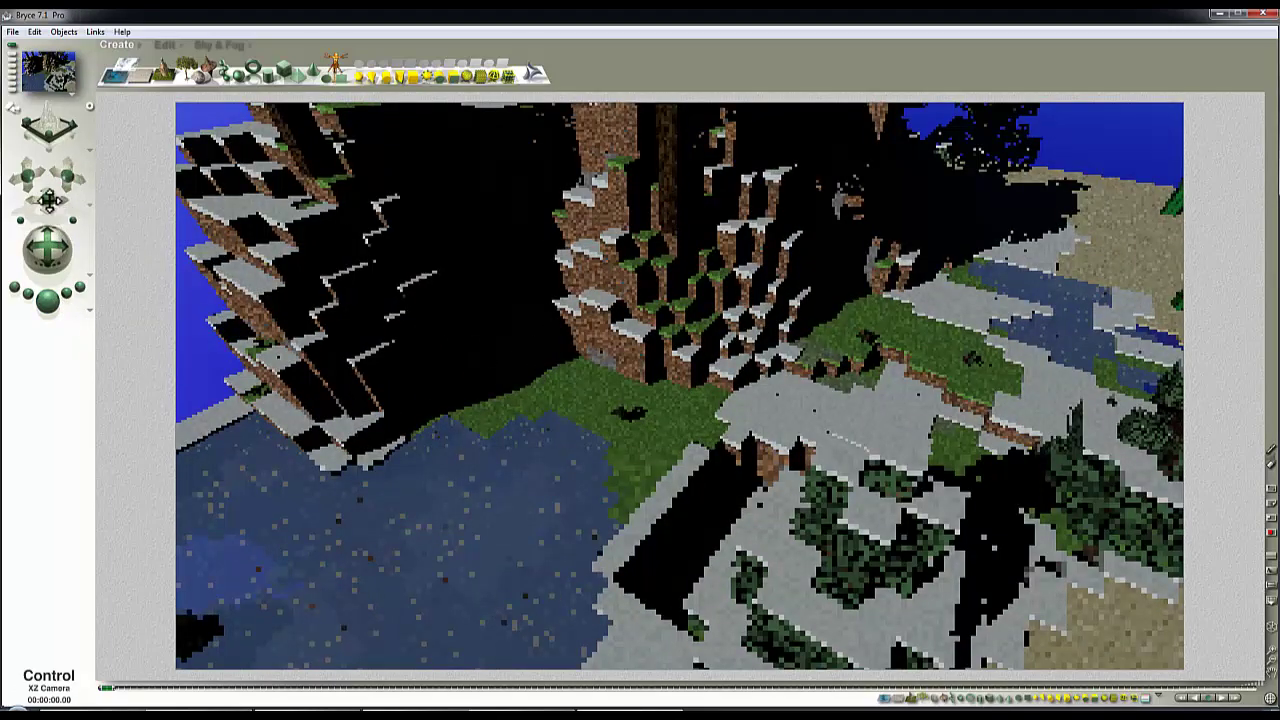
pyautogui.moveTo(48, 200); pyautogui.dragTo(47, 204)
pyautogui.hotkey('ctrl', 'r')
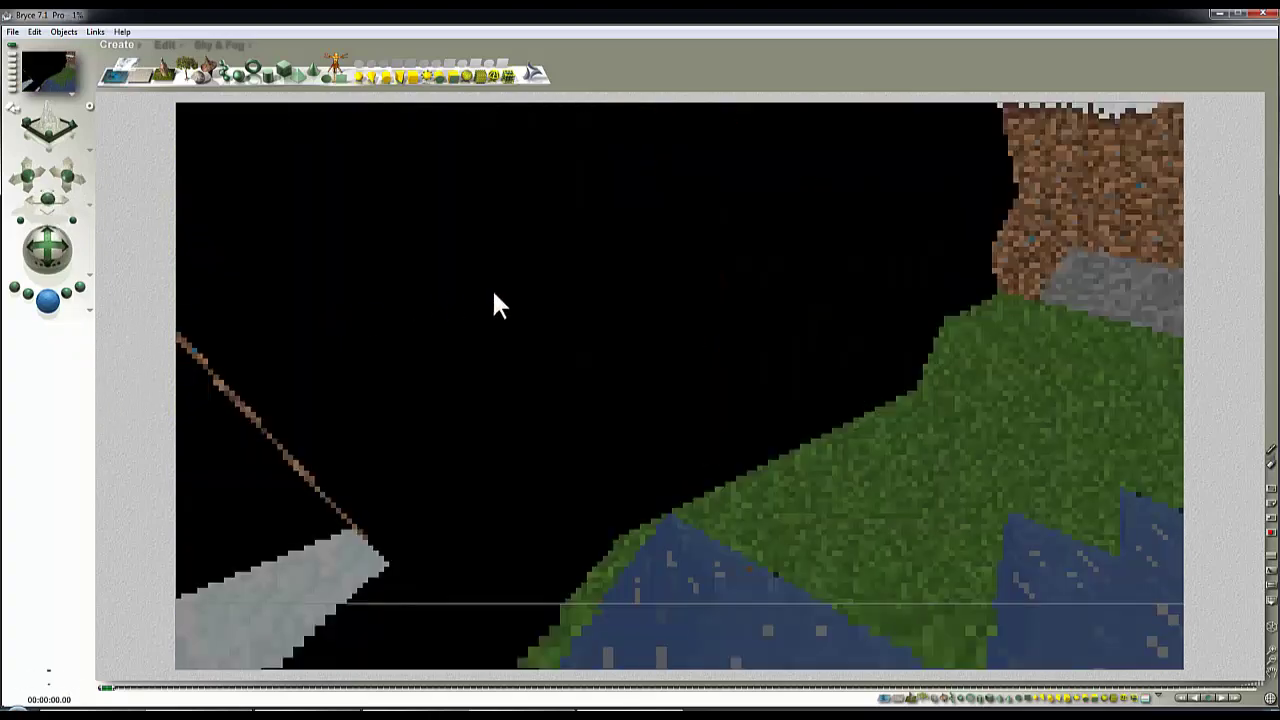
pyautogui.click(650, 276)
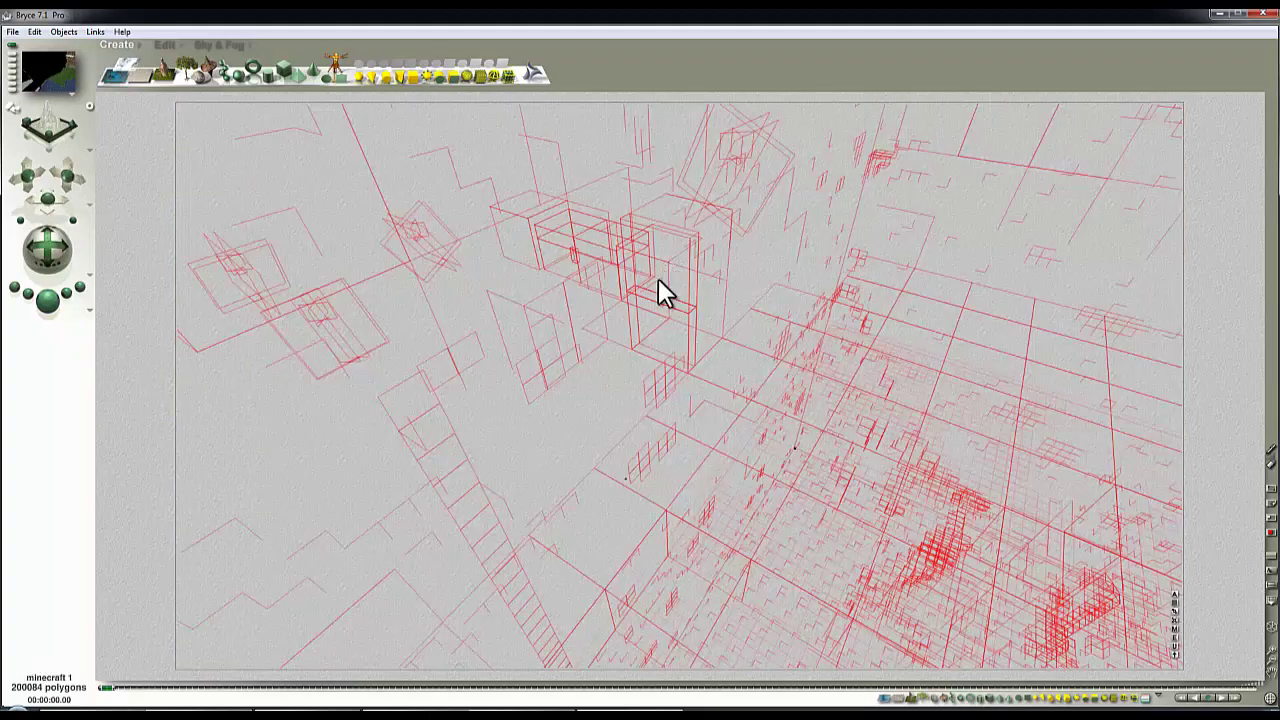
# - Give minecraft_torch_flame_1's material ambient colour from texture A at ambience 100, then open the sky colour picker
pyautogui.rightClick(741, 151)
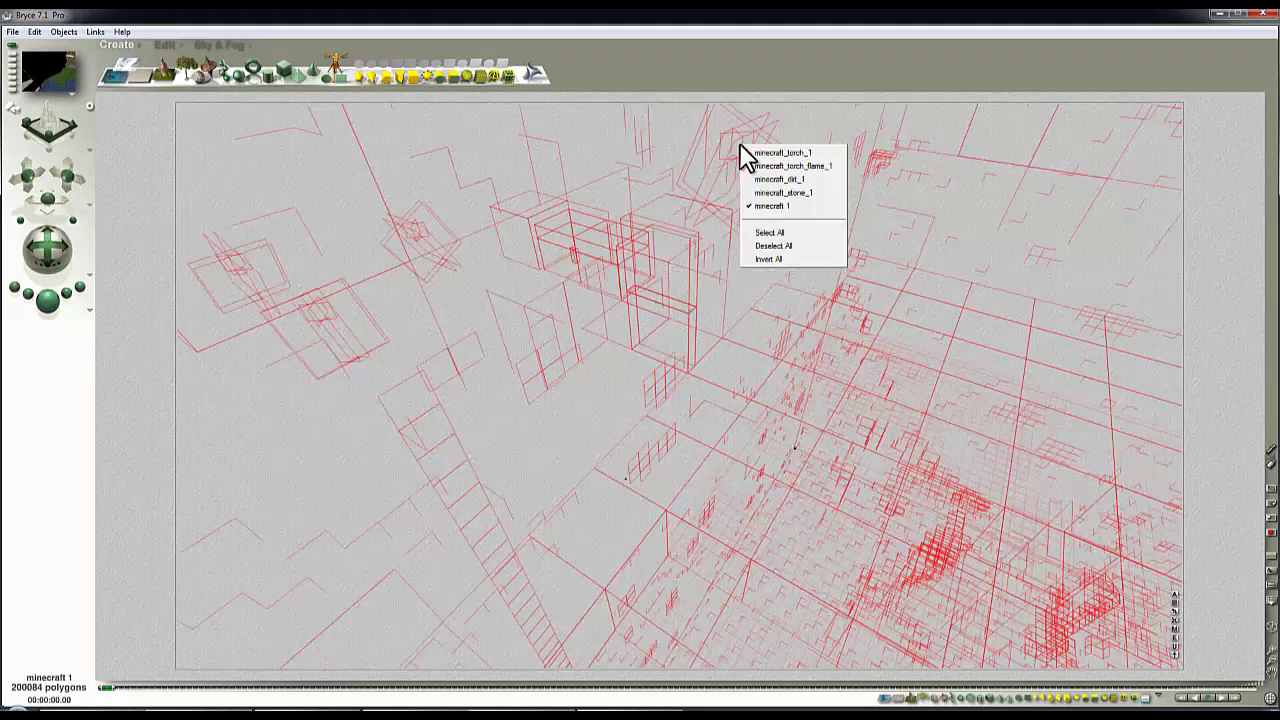
pyautogui.click(794, 166)
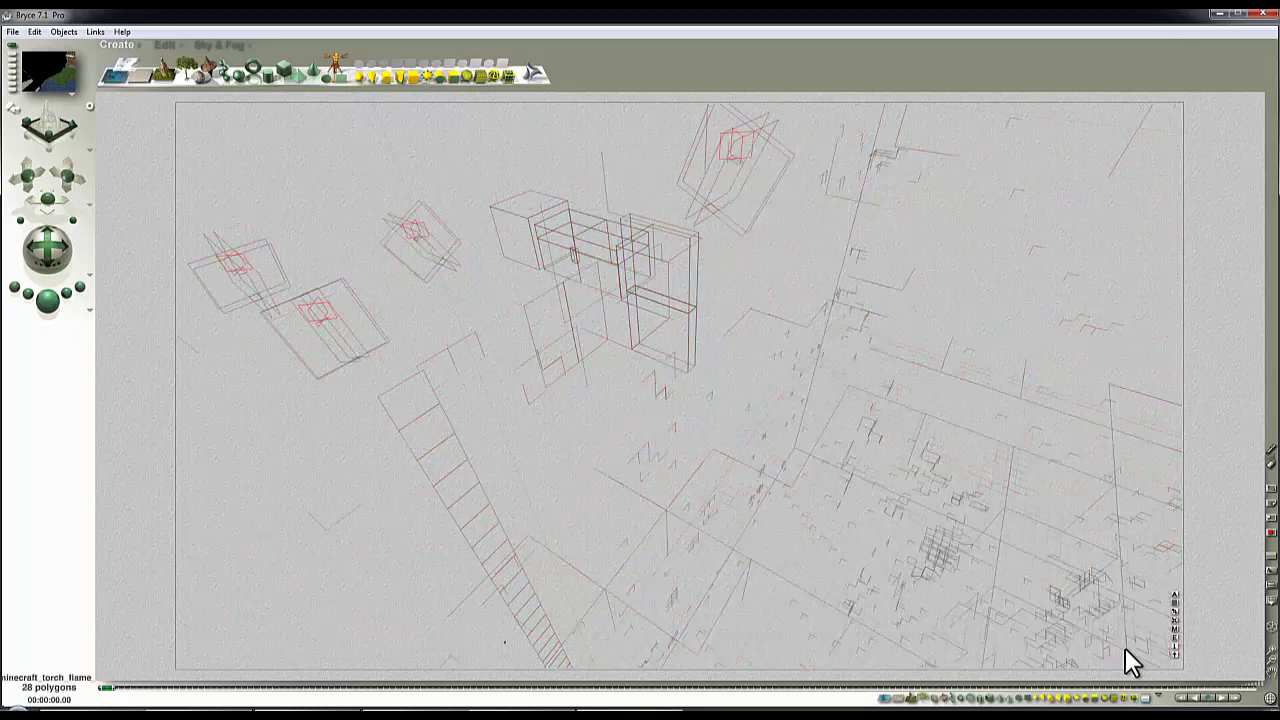
pyautogui.click(1178, 629)
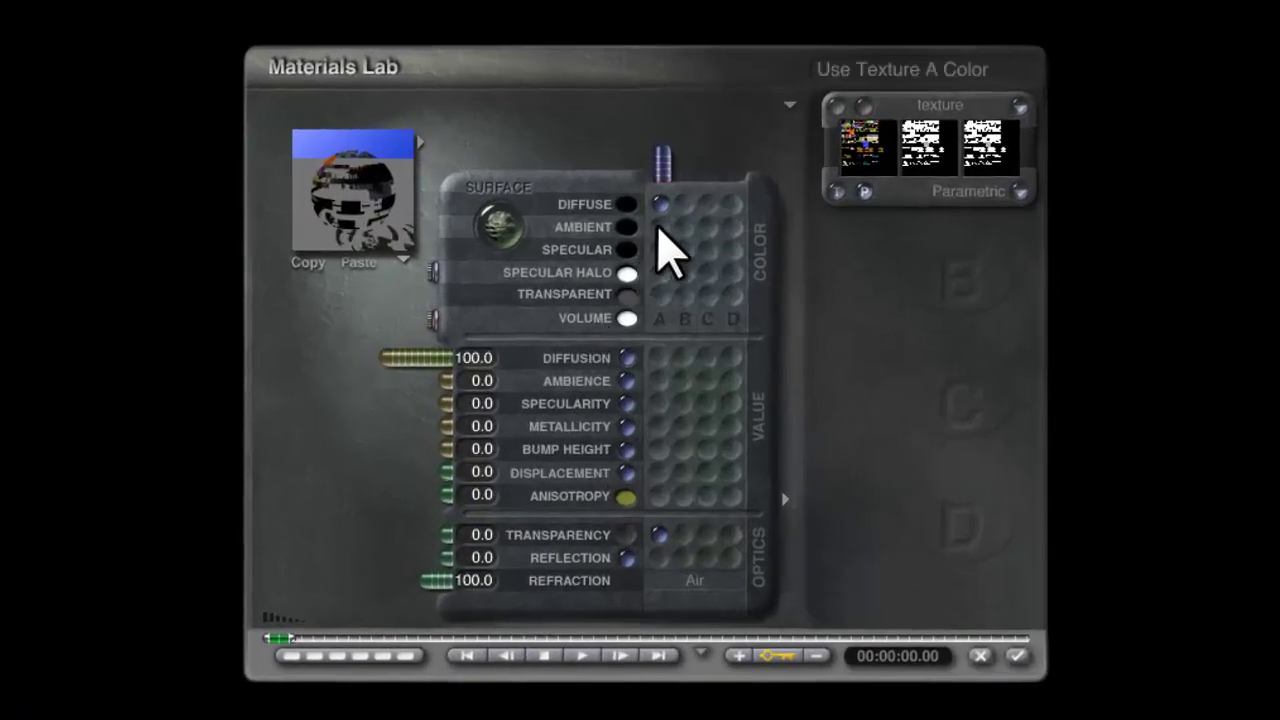
pyautogui.click(660, 228)
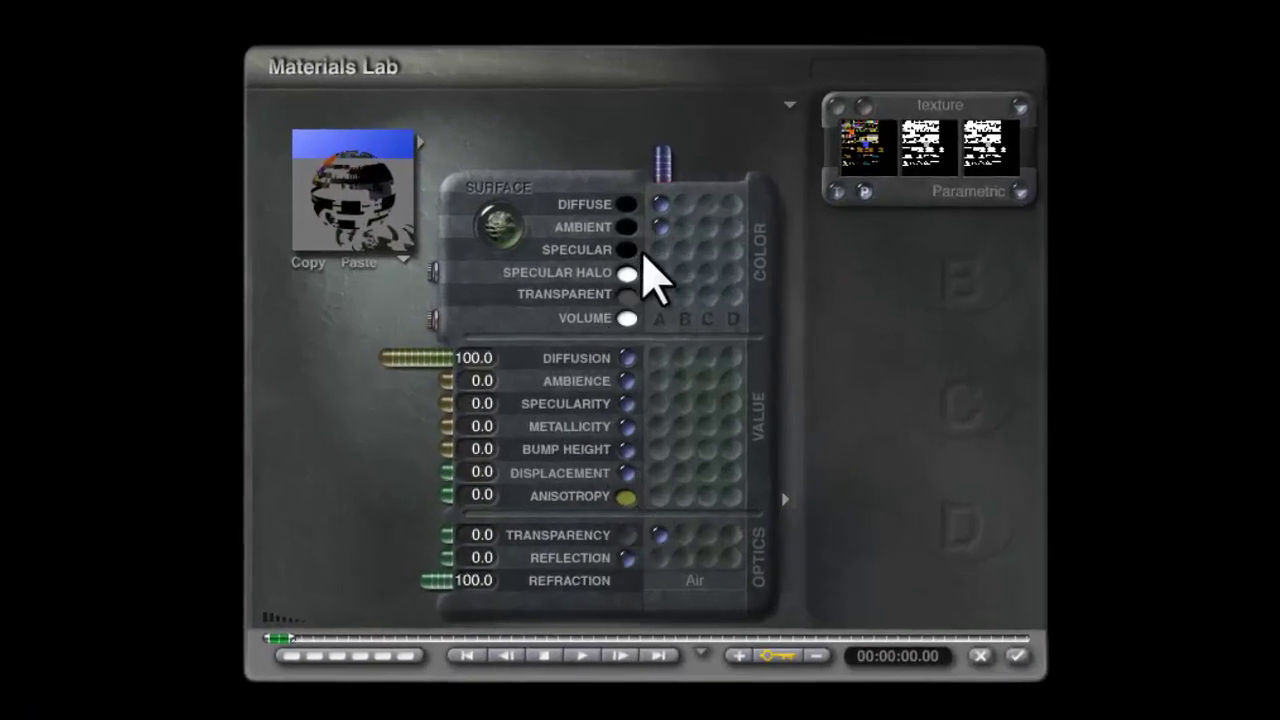
pyautogui.moveTo(434, 371); pyautogui.dragTo(251, 400)
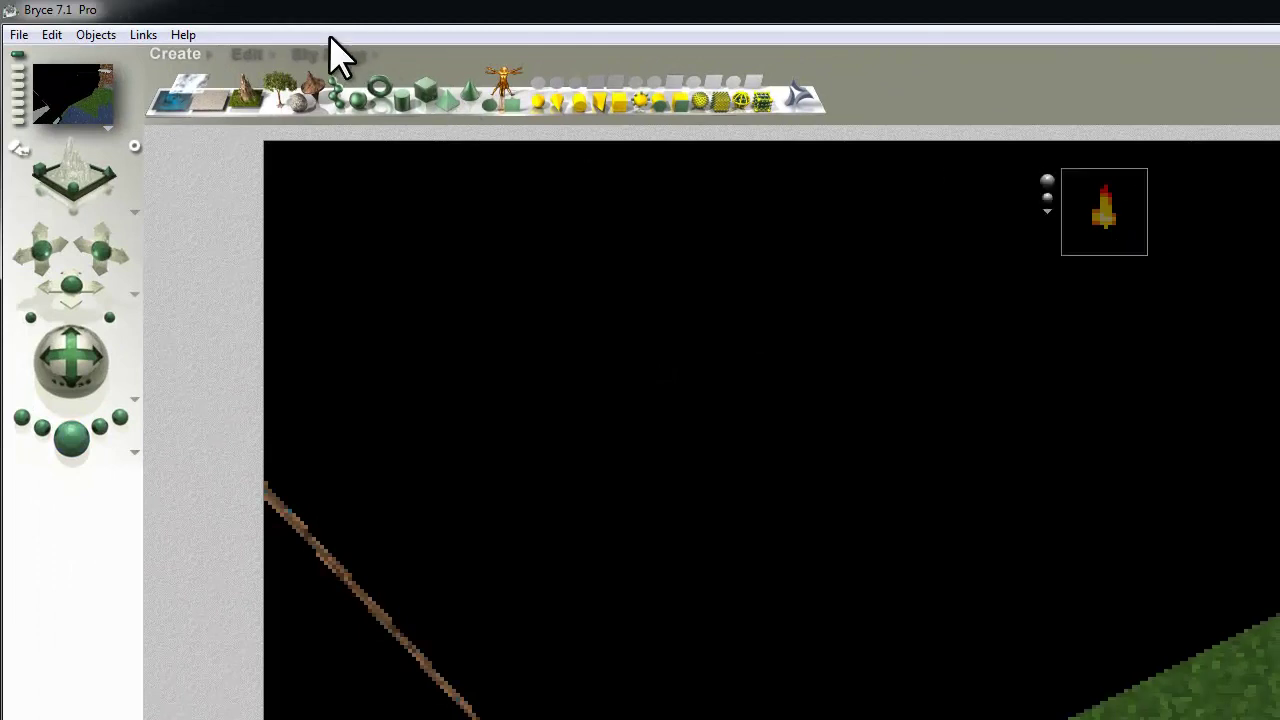
pyautogui.click(333, 53)
pyautogui.click(266, 112)
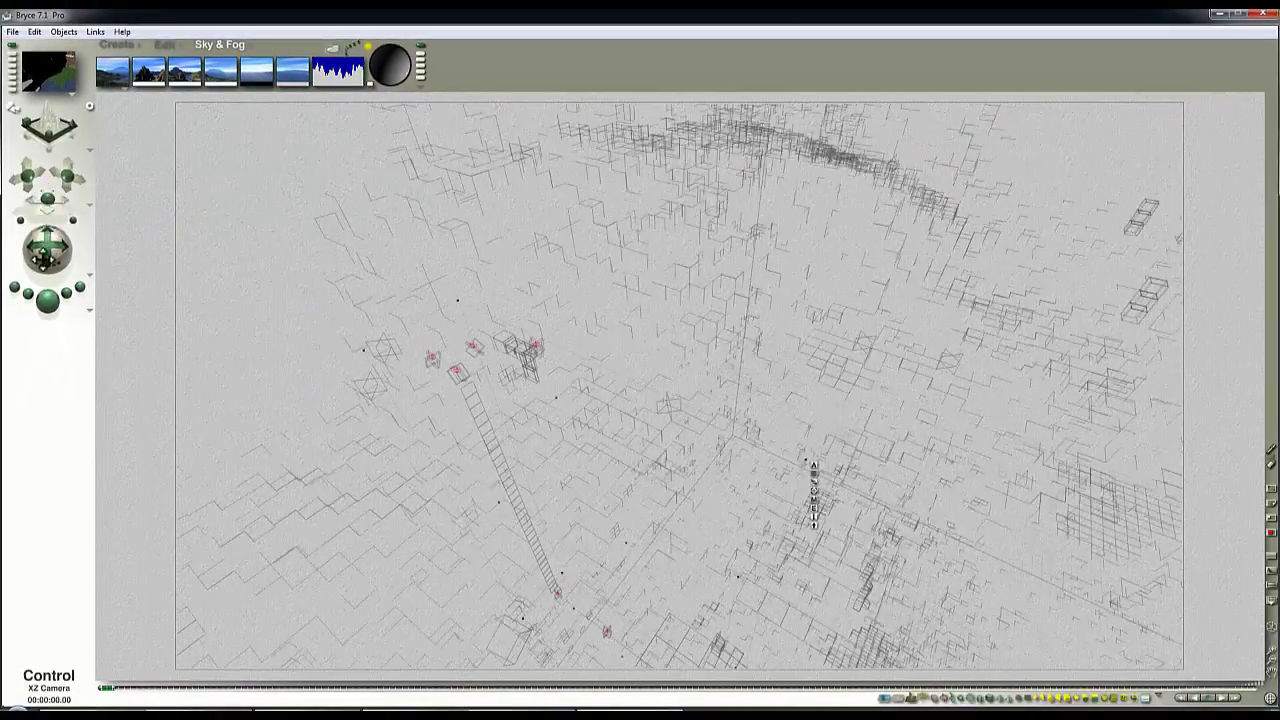
# - Select minecraft_ice_1, set its material's reflection to 50, refresh the preview and accept
pyautogui.moveTo(77, 192); pyautogui.dragTo(80, 205)
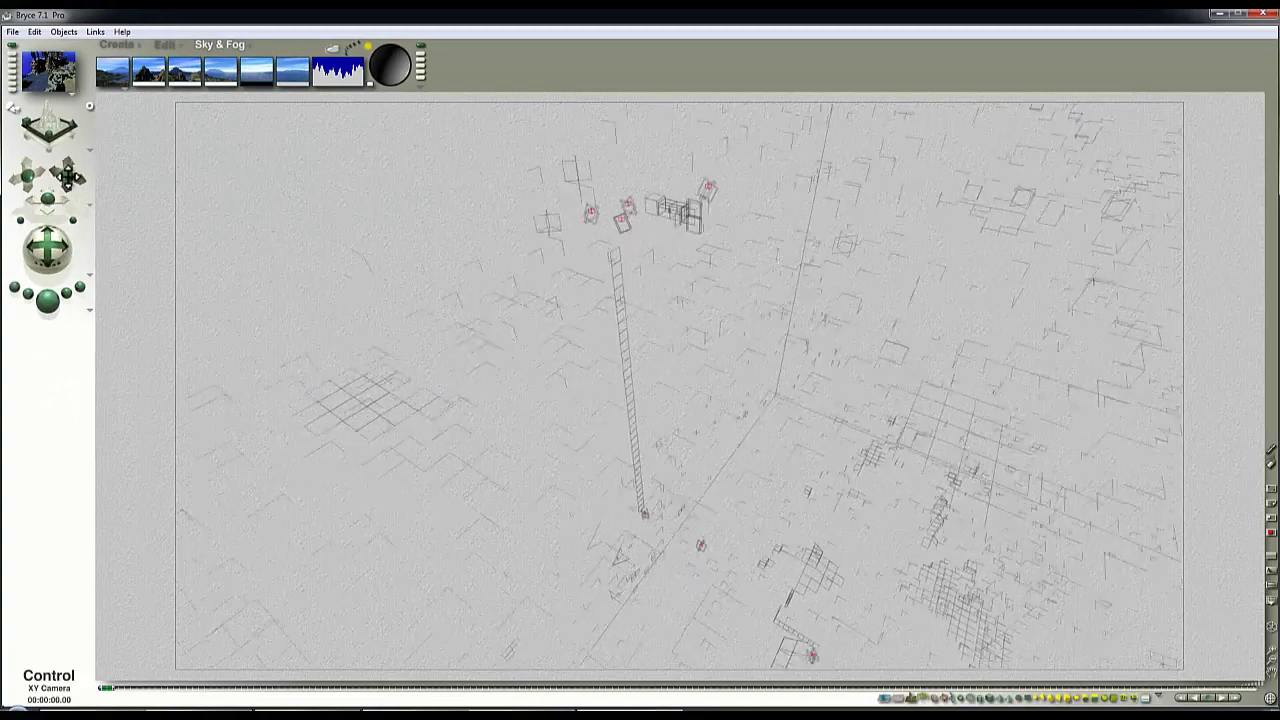
pyautogui.keyDown('ctrl'); pyautogui.click(623, 394); pyautogui.keyUp('ctrl')
pyautogui.click(671, 399)
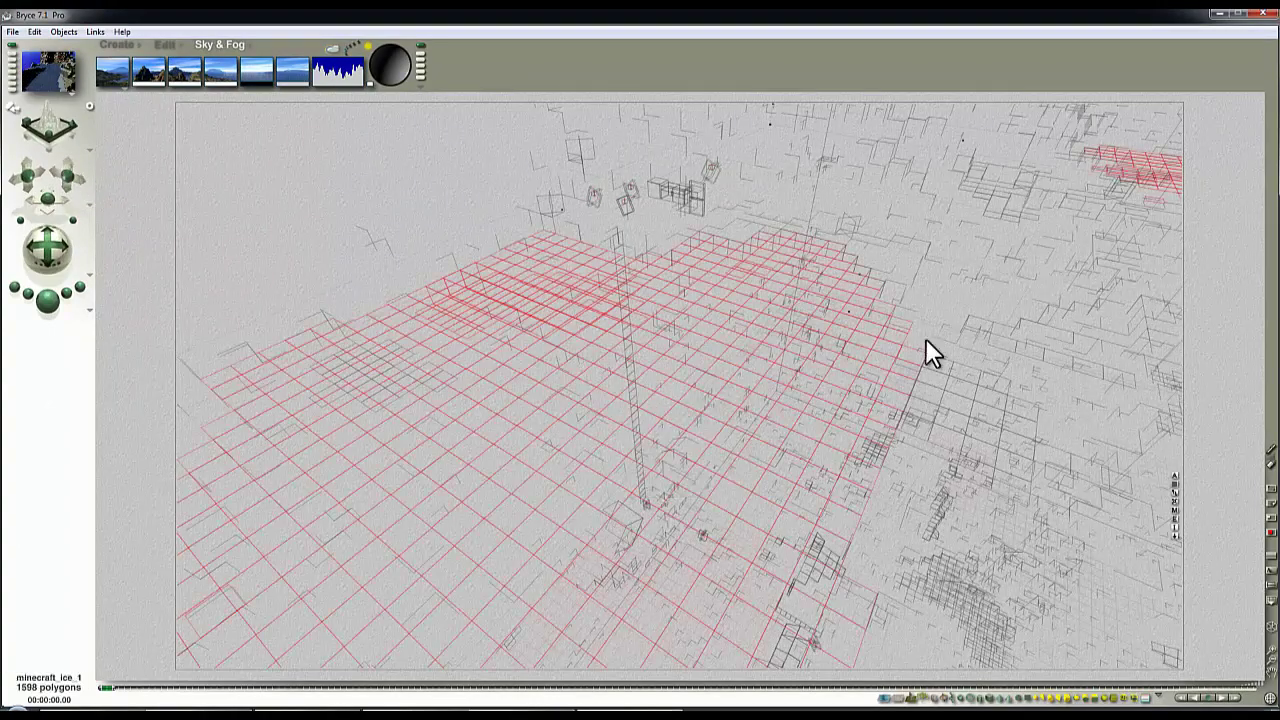
pyautogui.click(1174, 510)
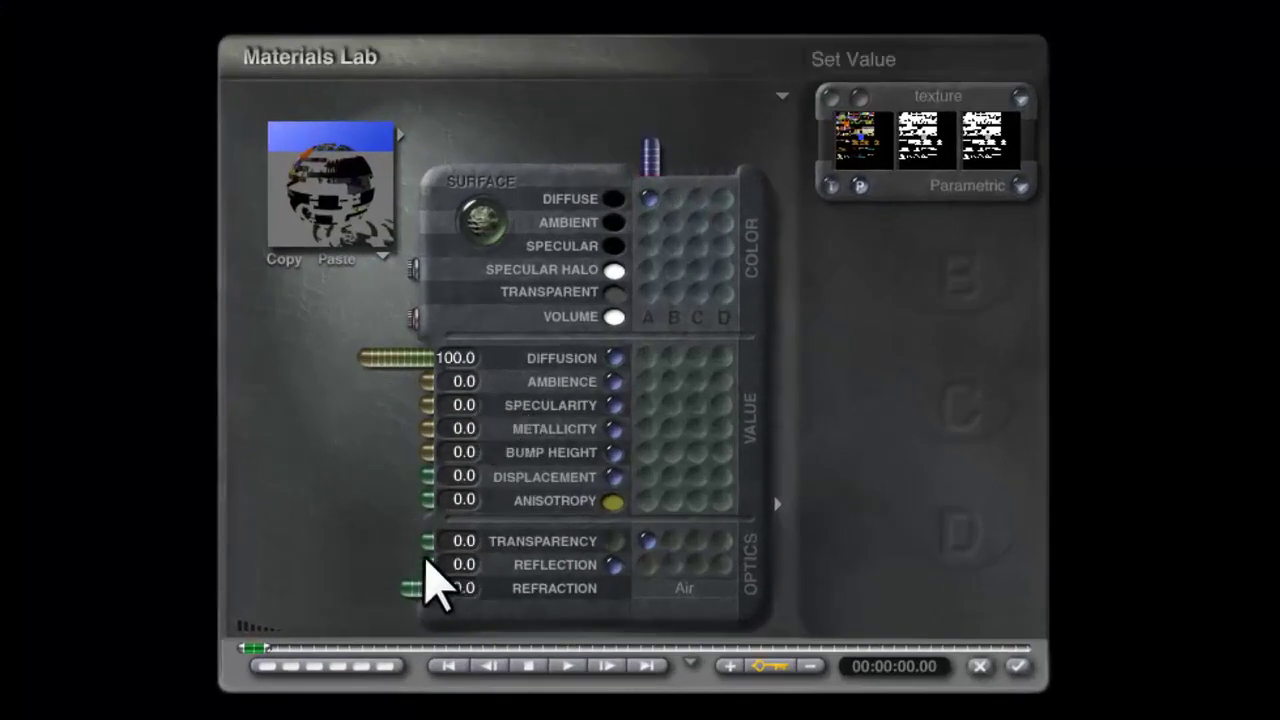
pyautogui.click(440, 564)
pyautogui.write('50')
pyautogui.press('Return')
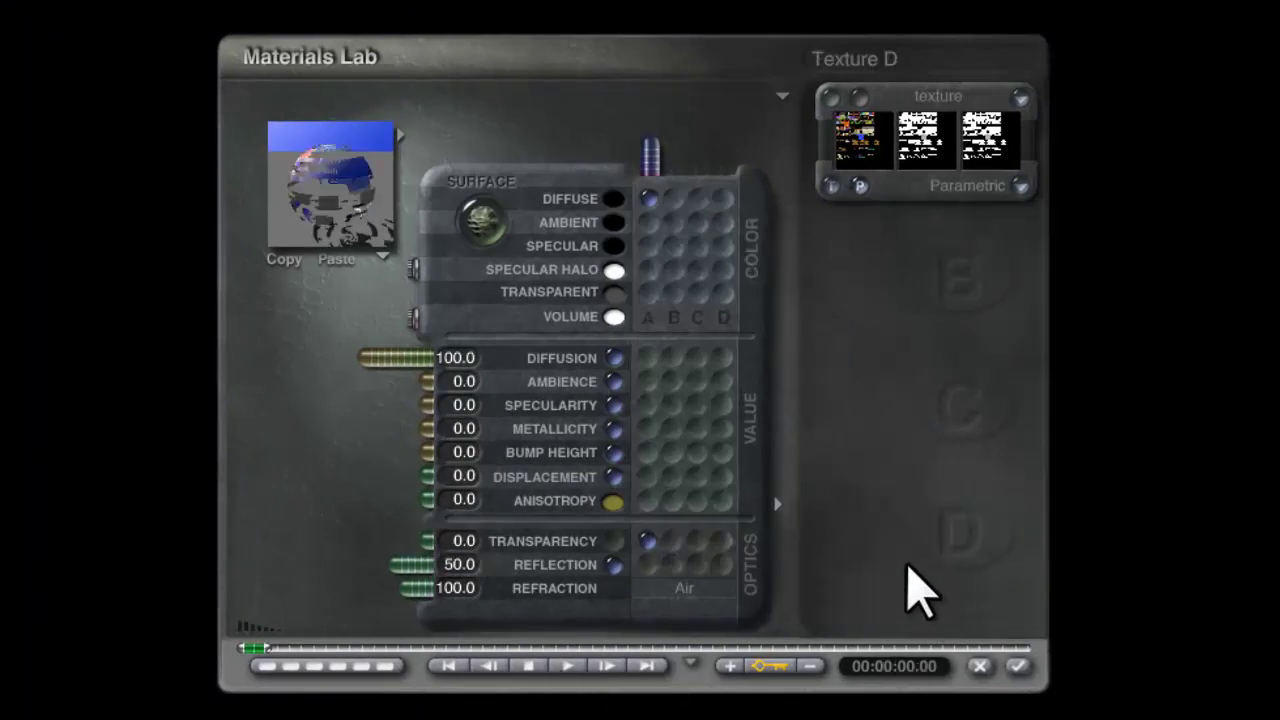
pyautogui.click(320, 206)
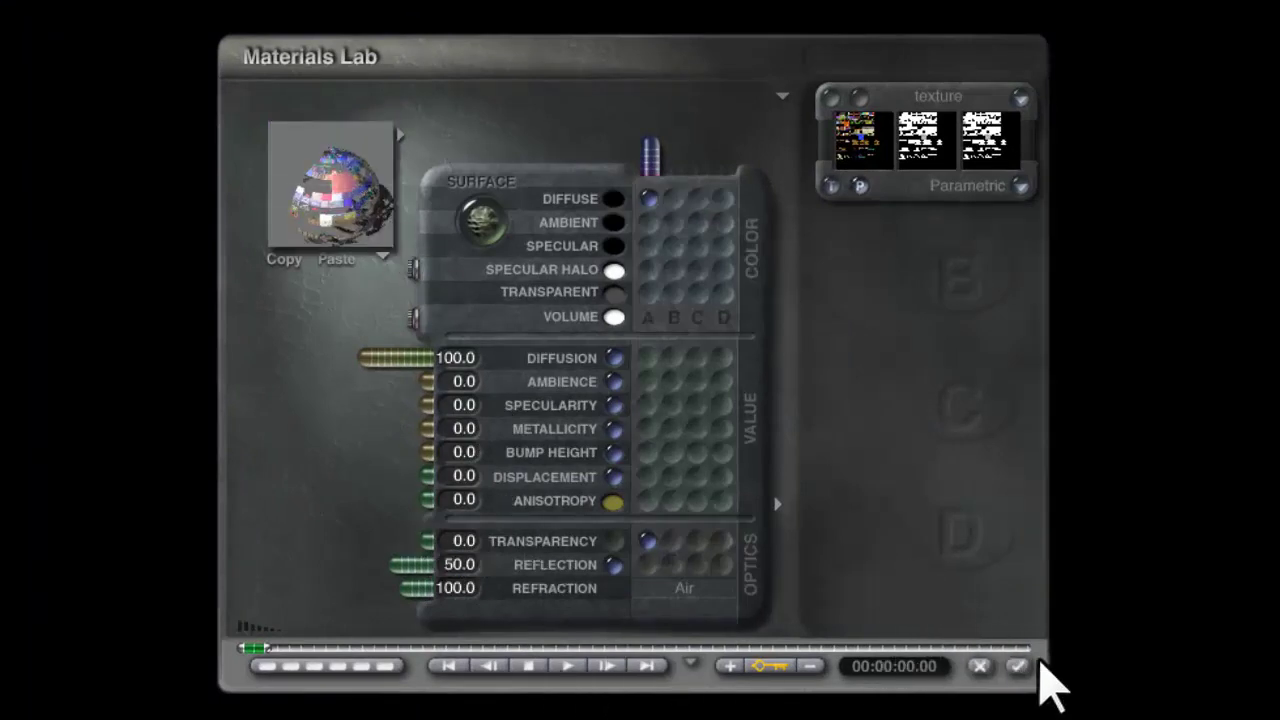
pyautogui.click(1018, 665)
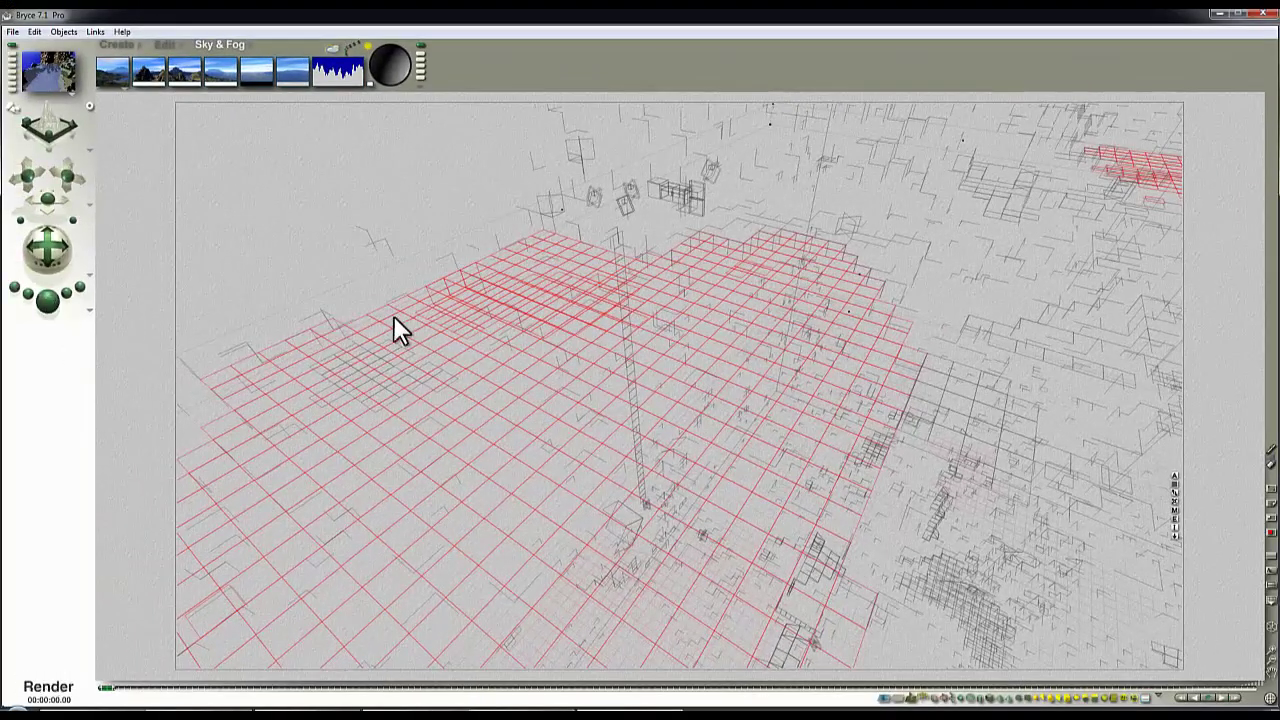
# - Test-render to check the ice reflecting the landscape, then swing the camera to a new view
pyautogui.hotkey('ctrl', 'r')
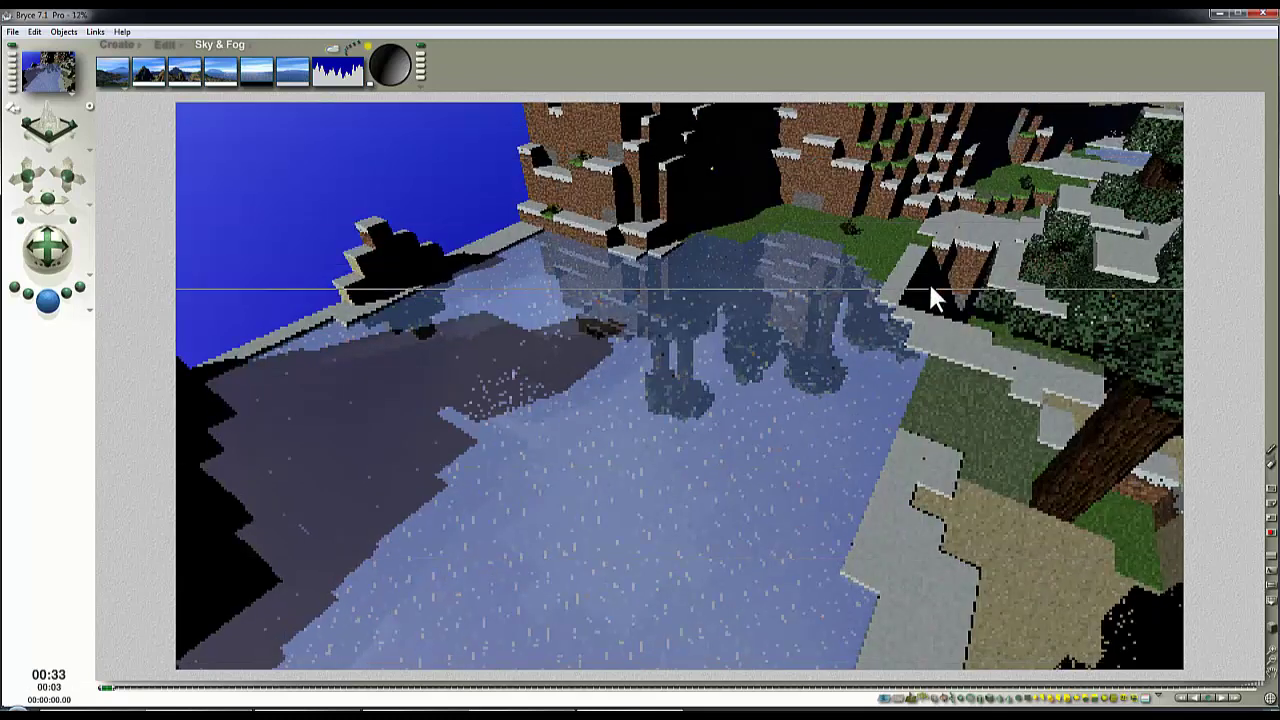
pyautogui.click(742, 271)
pyautogui.moveTo(57, 208); pyautogui.dragTo(111, 276)
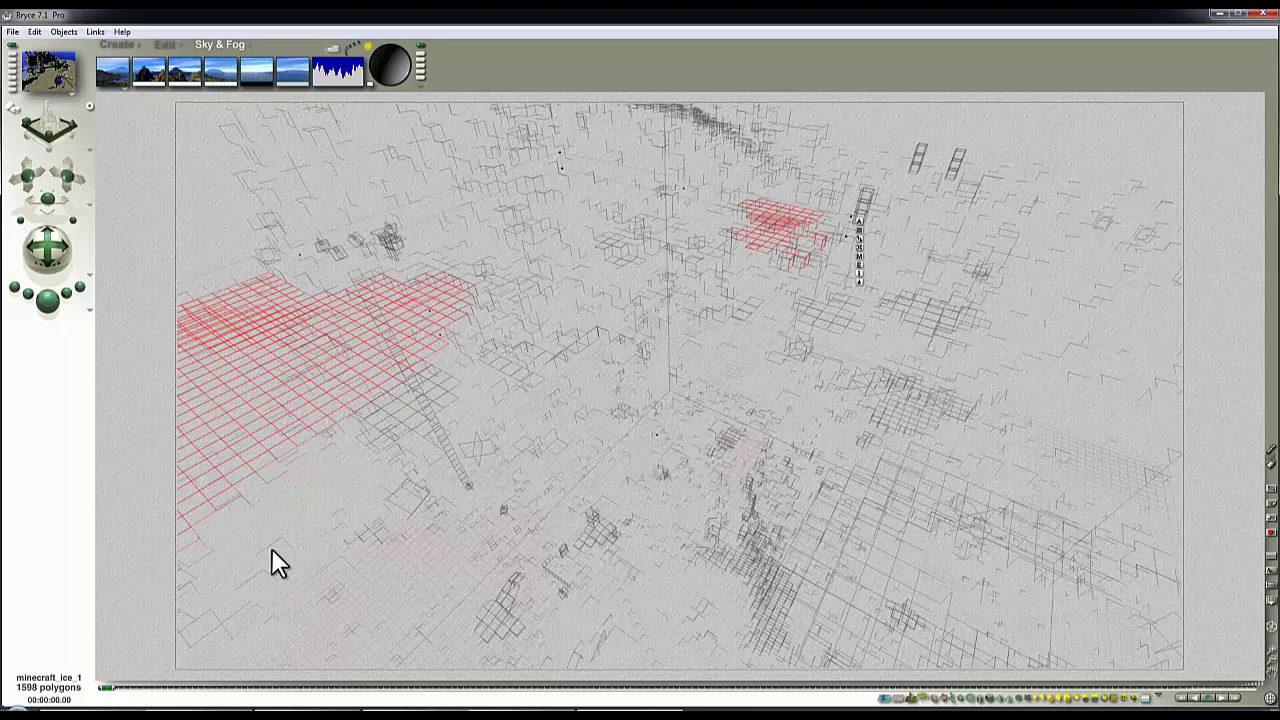
pyautogui.hotkey('alt', 'Tab')
pyautogui.doubleClick(640, 232)
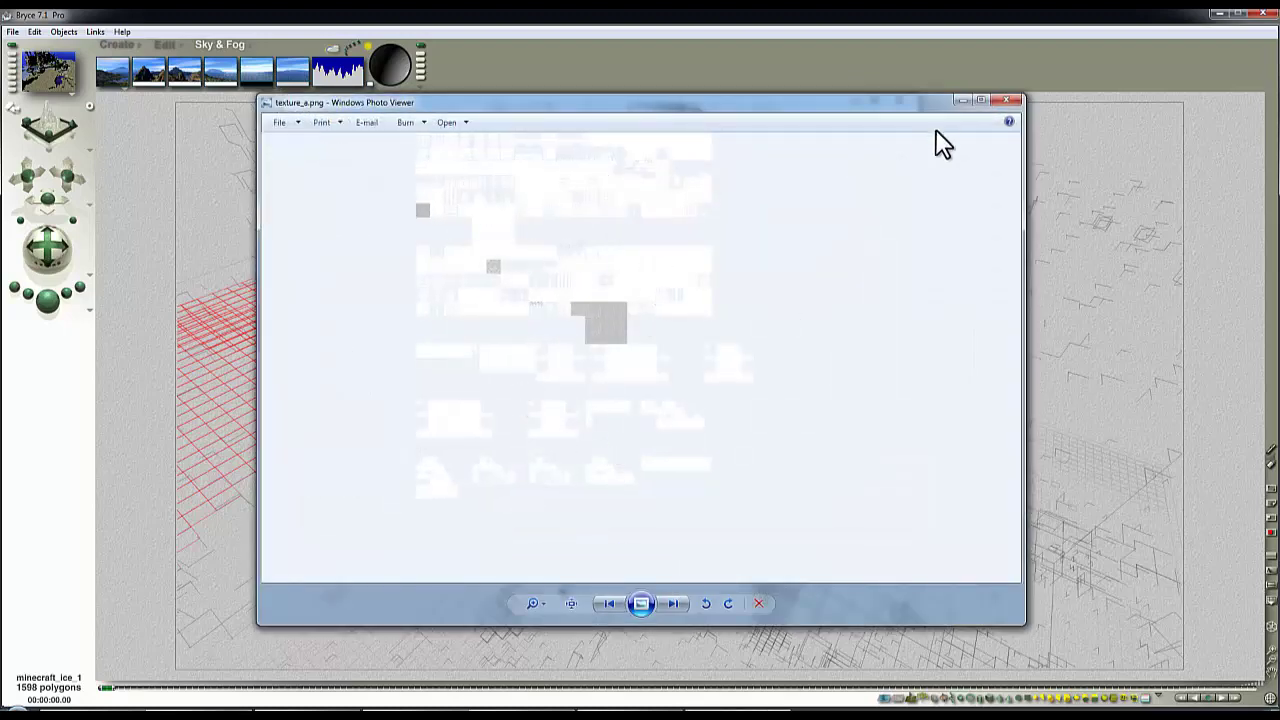
pyautogui.click(960, 100)
pyautogui.doubleClick(503, 238)
pyautogui.scroll(3, 533, 340)
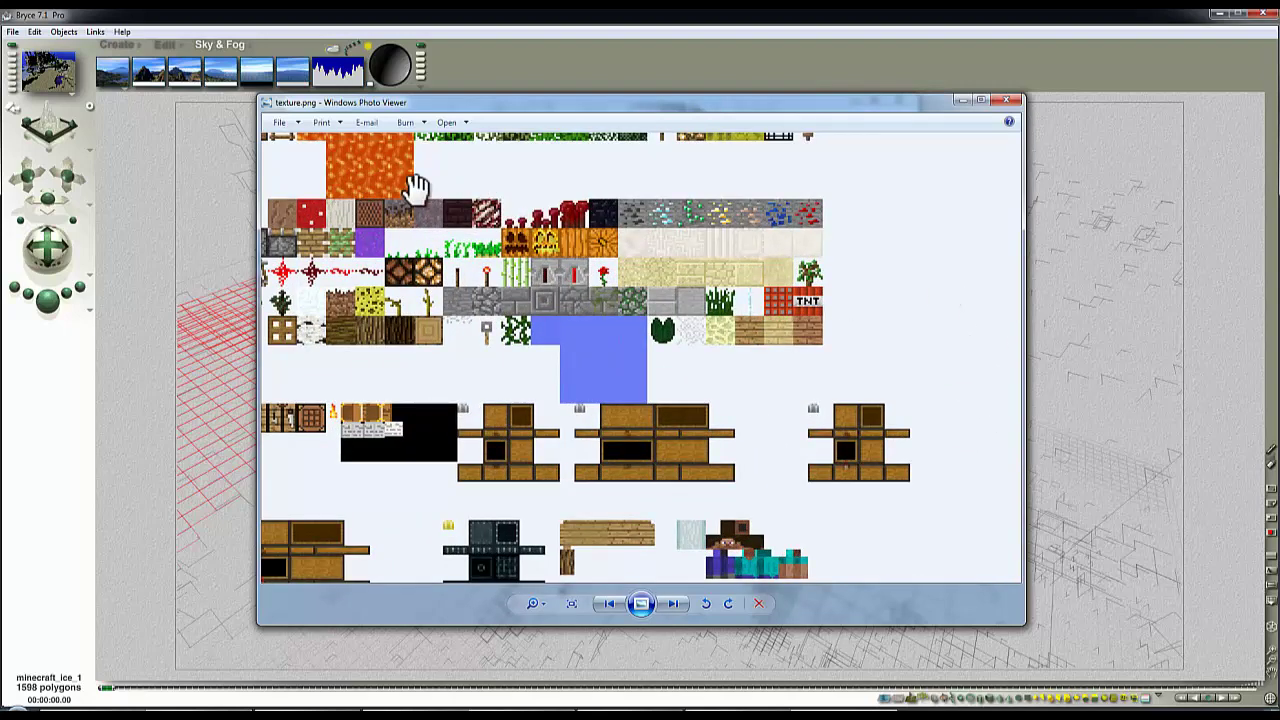
pyautogui.moveTo(493, 100); pyautogui.dragTo(625, 191)
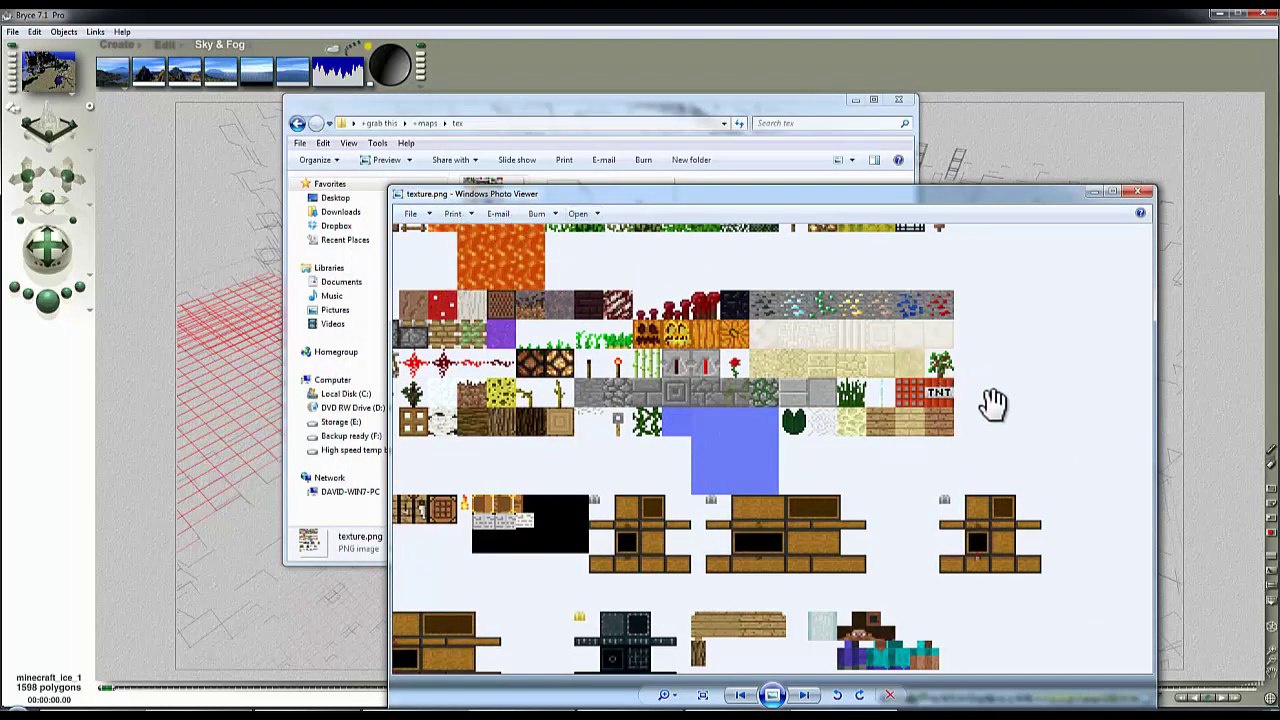
pyautogui.scroll(-3, 545, 290)
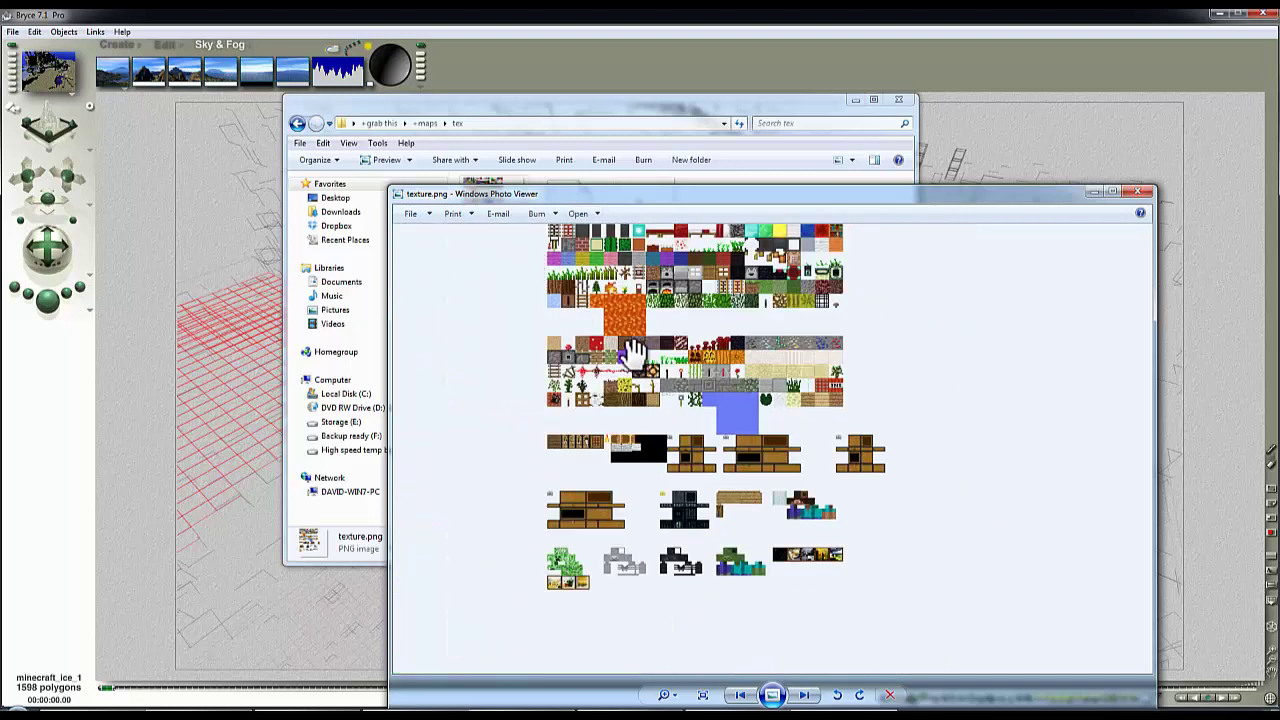
pyautogui.scroll(4, 595, 293)
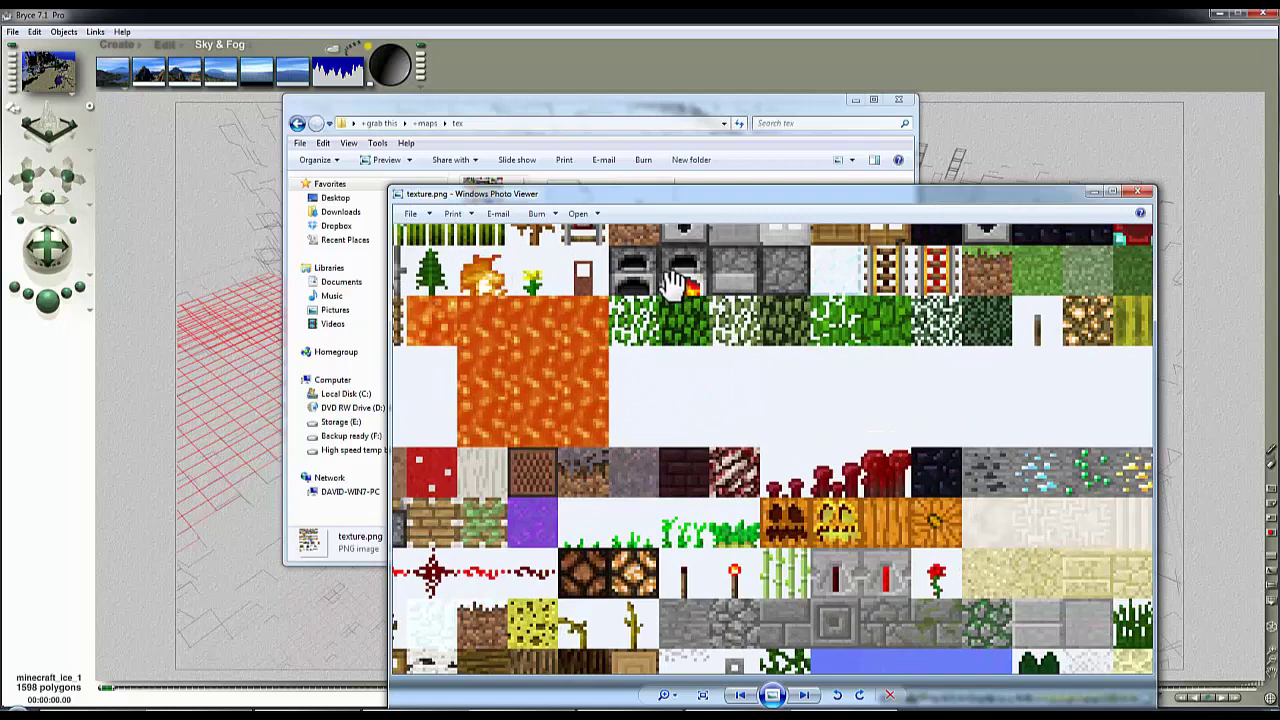
pyautogui.scroll(-3, 760, 338)
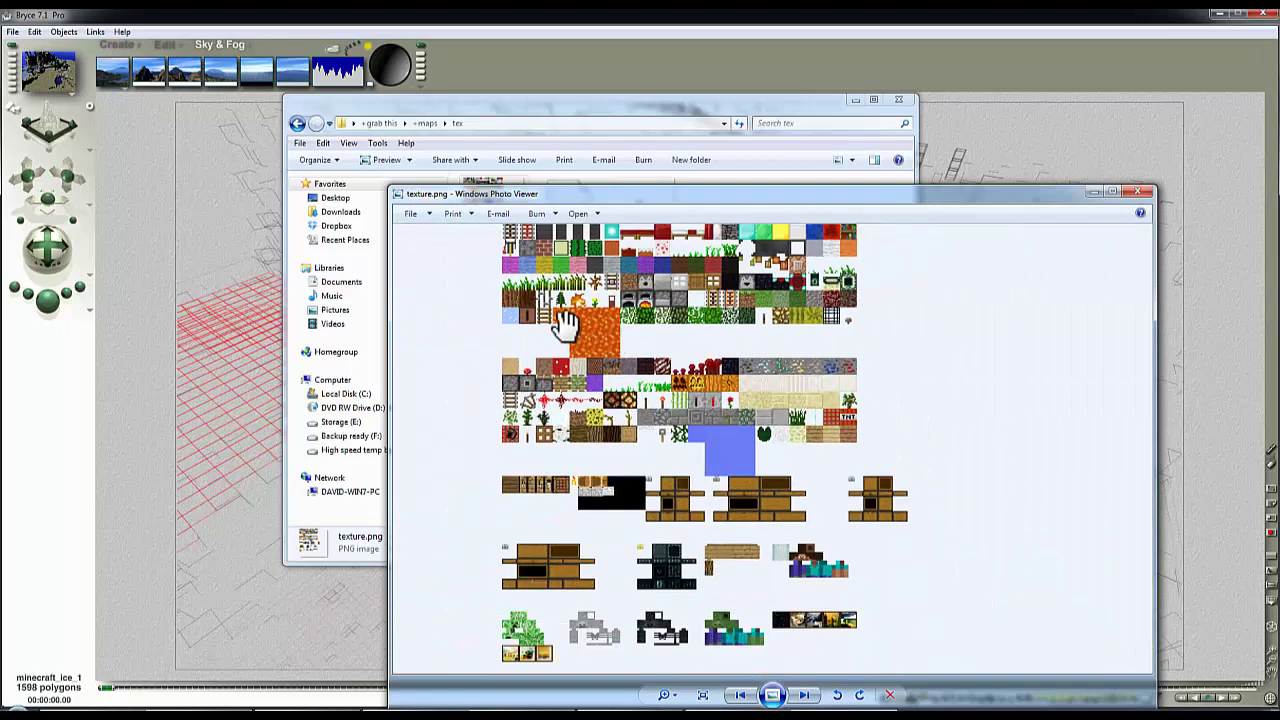
pyautogui.scroll(3, 622, 437)
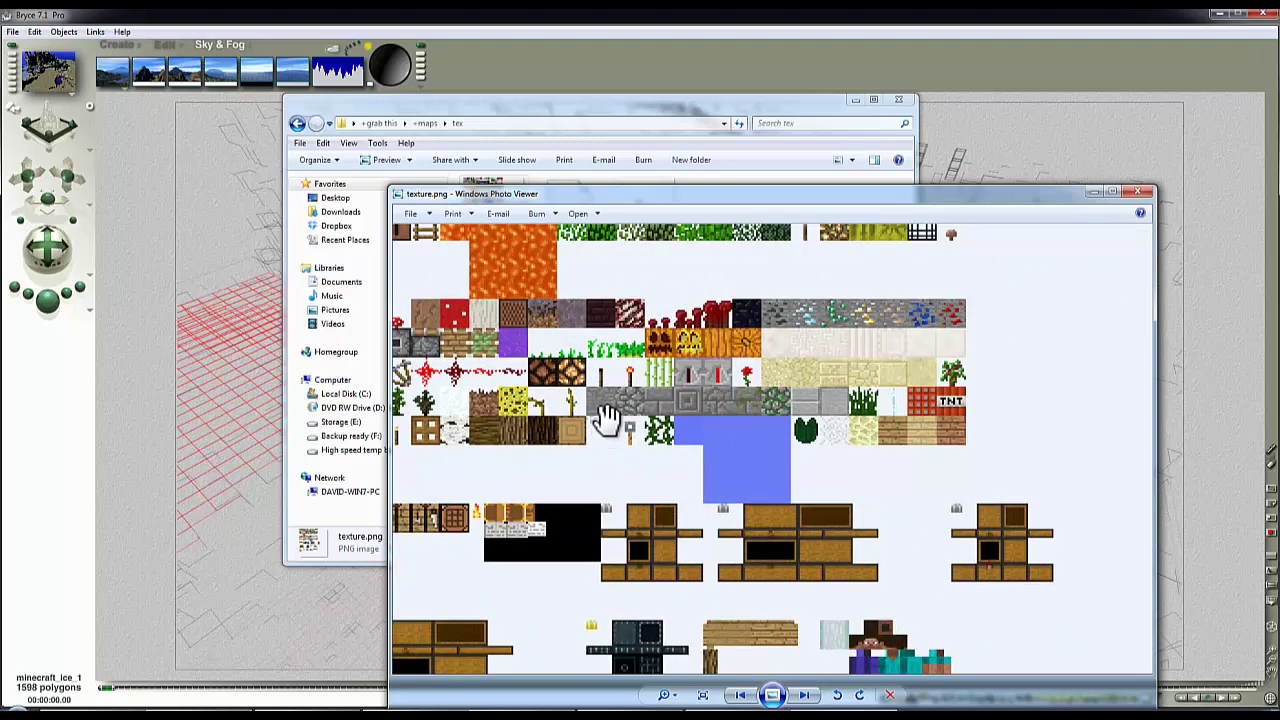
pyautogui.scroll(-3, 607, 418)
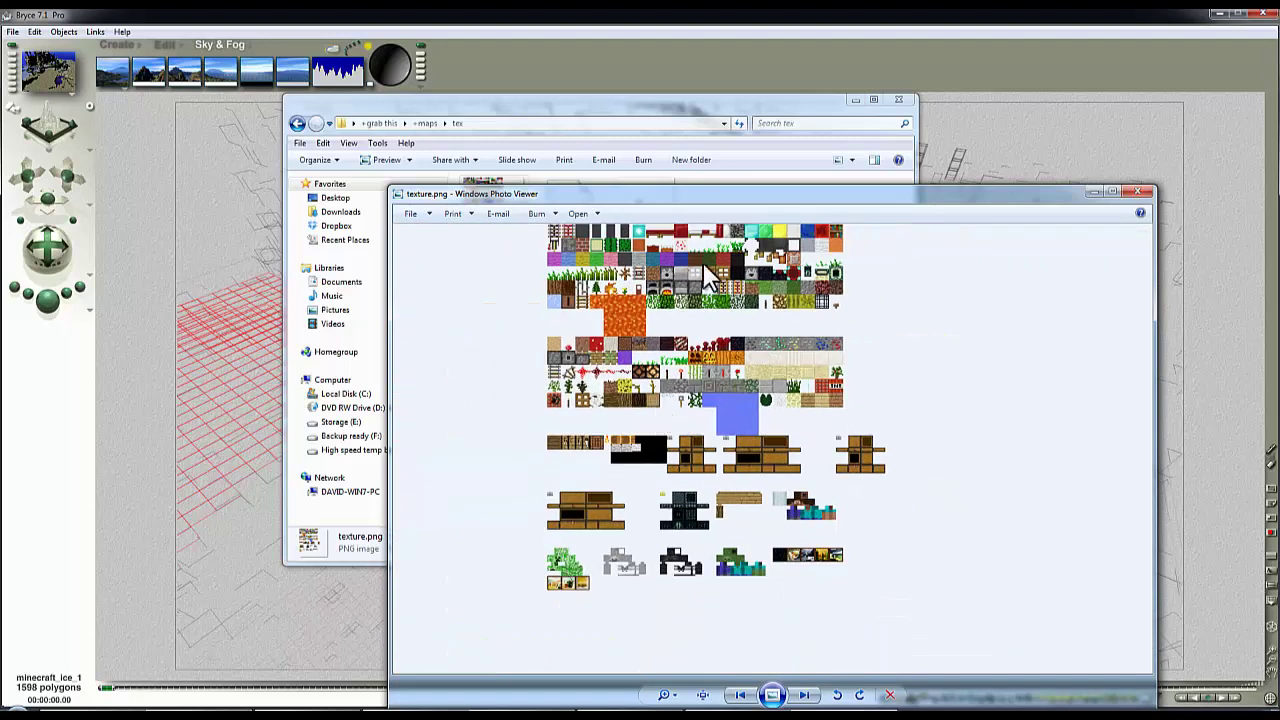
pyautogui.click(1115, 170)
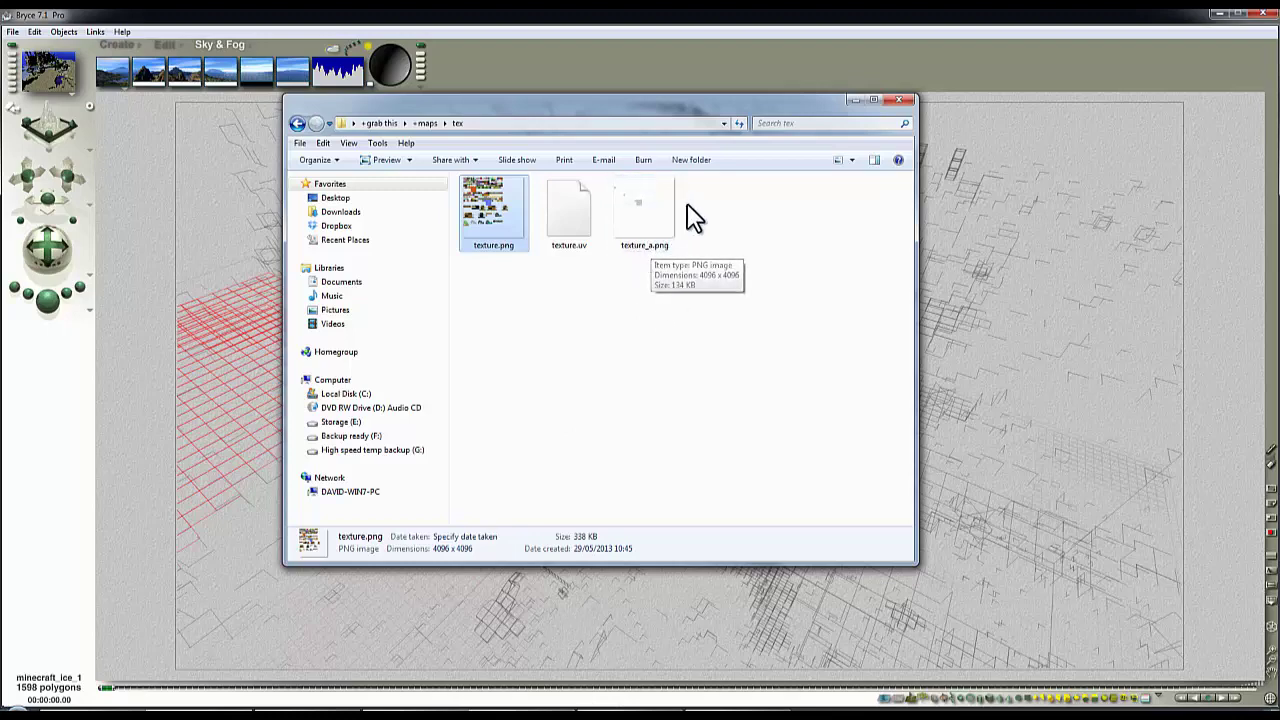
pyautogui.moveTo(546, 123); pyautogui.dragTo(665, 178)
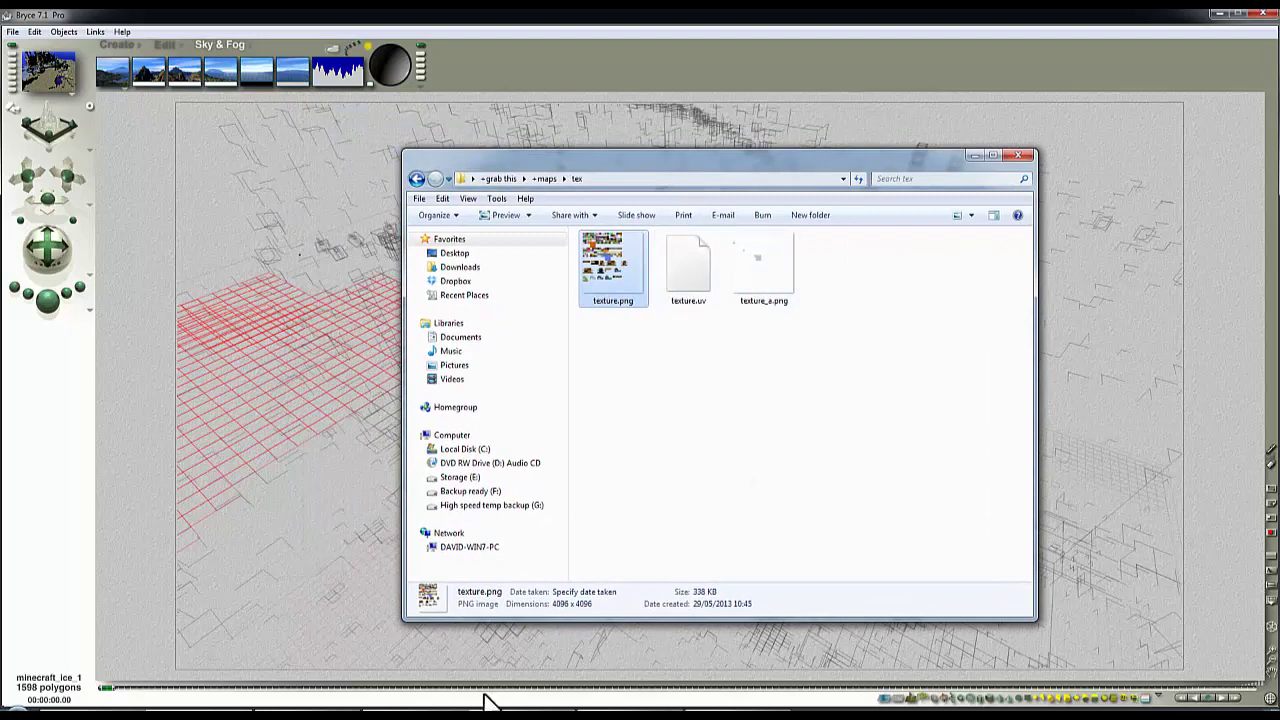
pyautogui.hotkey('alt', 'Tab')
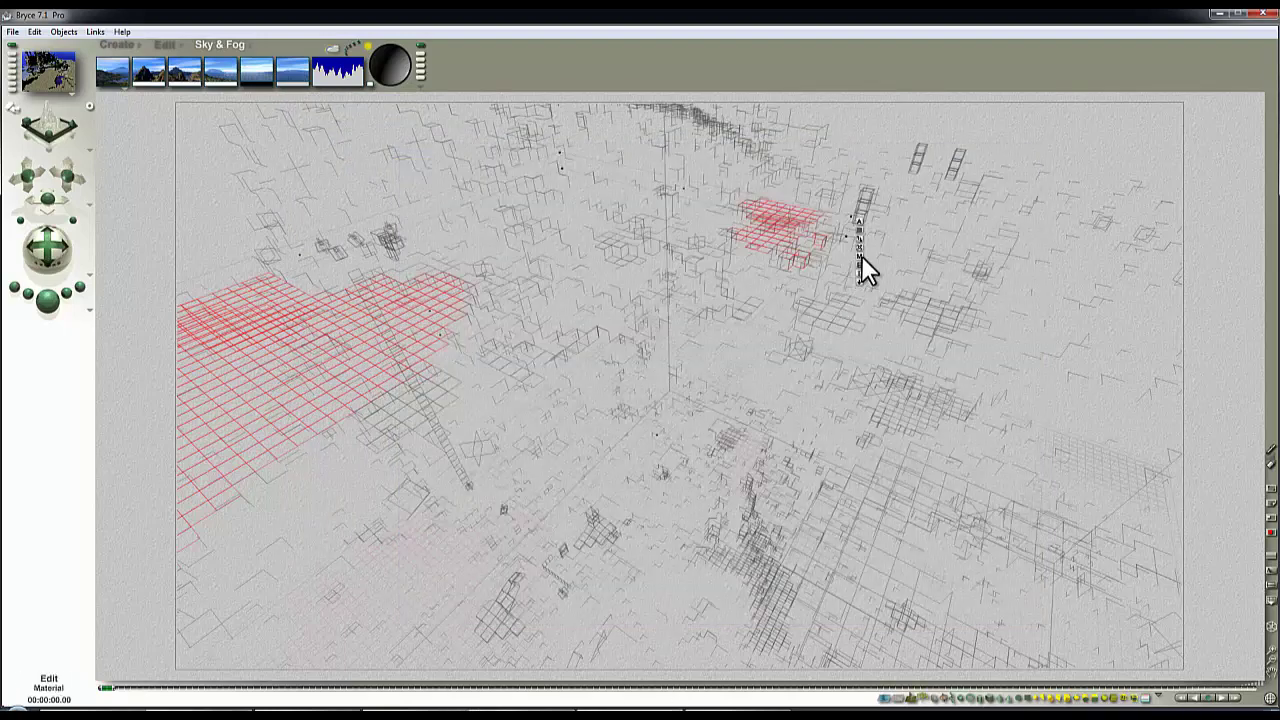
# - Give minecraft_lava_1 an ambient colour from texture A with Ambience at 100
pyautogui.keyDown('ctrl'); pyautogui.click(752, 542); pyautogui.keyUp('ctrl')
pyautogui.click(803, 617)
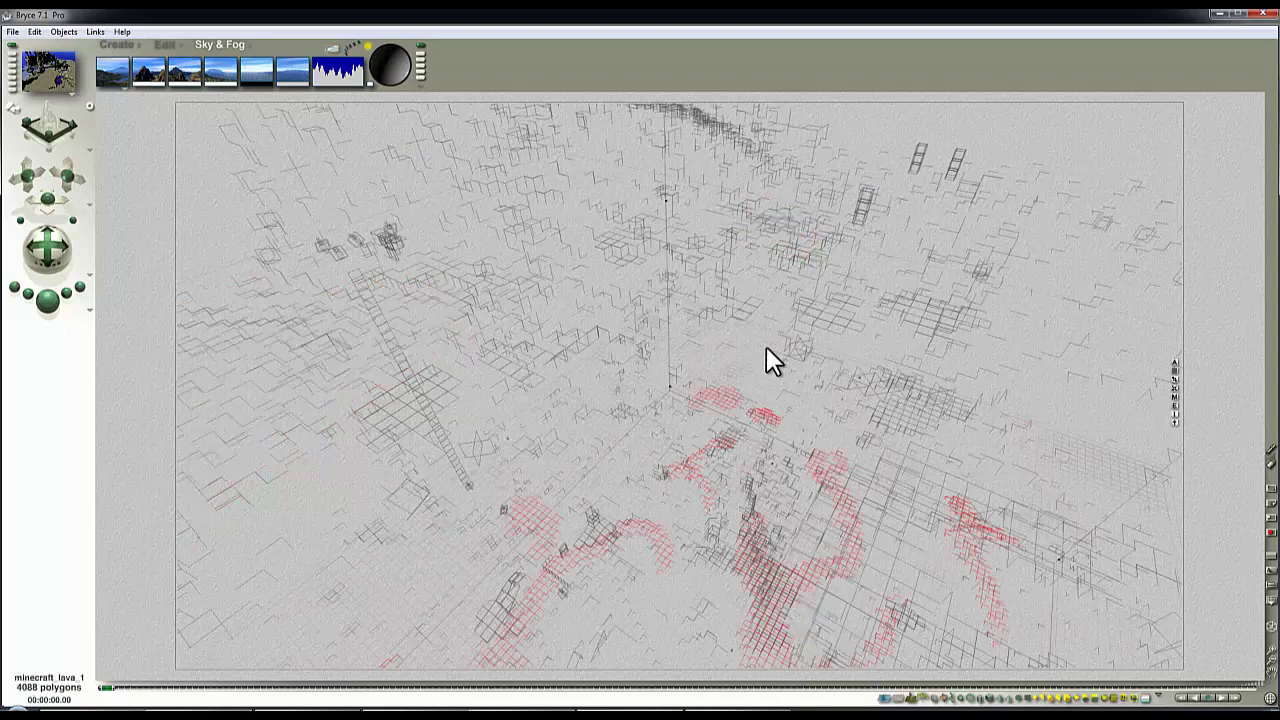
pyautogui.click(1176, 395)
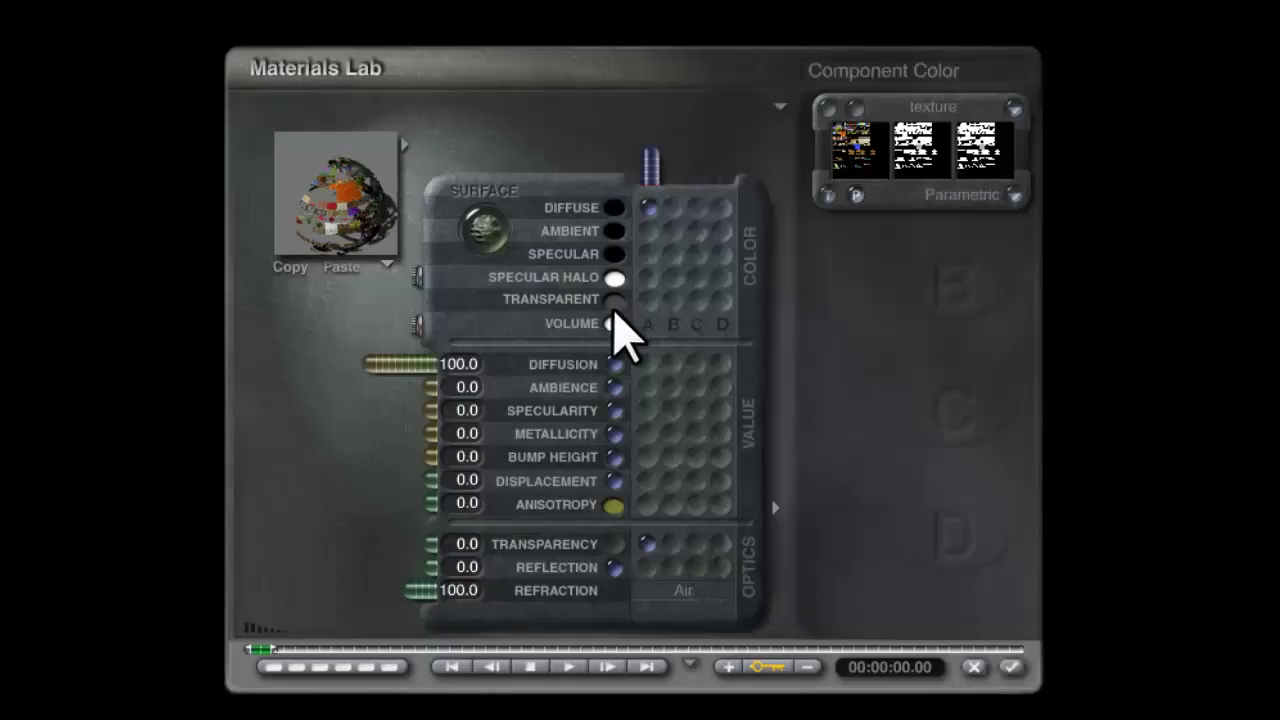
pyautogui.click(648, 387)
pyautogui.click(648, 230)
pyautogui.click(614, 387)
pyautogui.moveTo(409, 391); pyautogui.dragTo(365, 390)
# - Accept the lava material and select every object in the scene
pyautogui.click(1012, 667)
pyautogui.click(1168, 698)
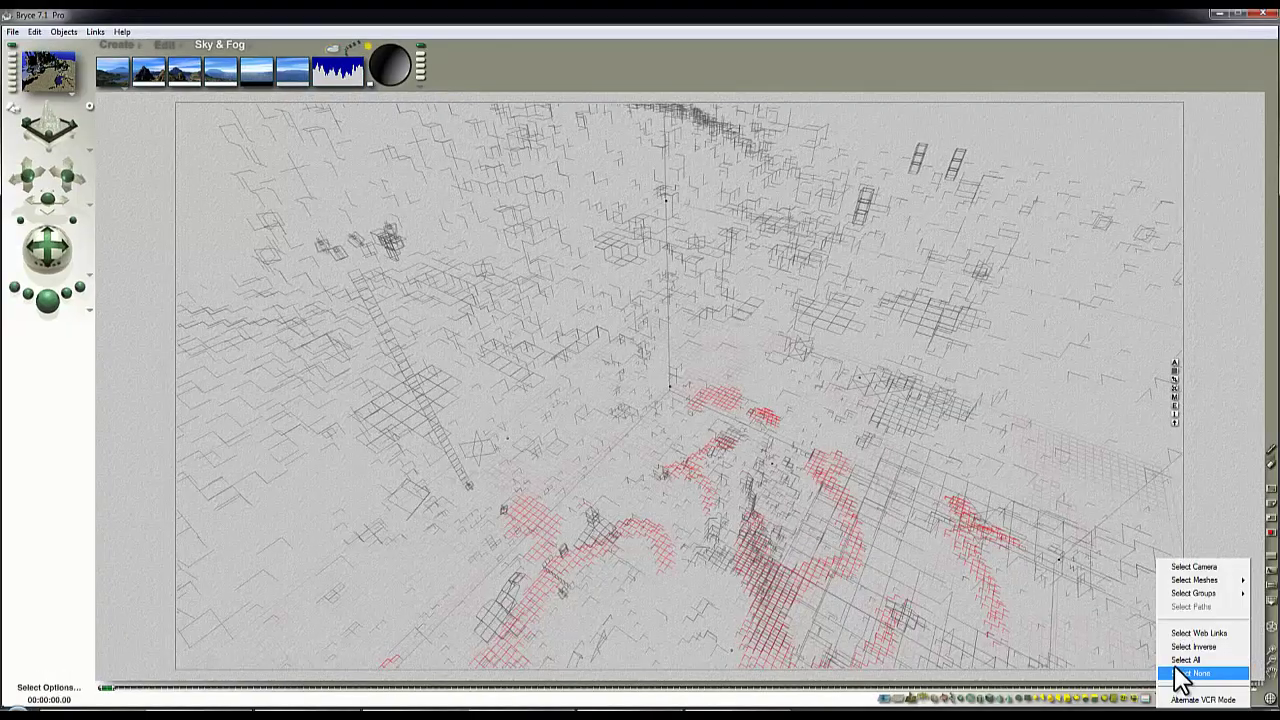
pyautogui.click(1186, 660)
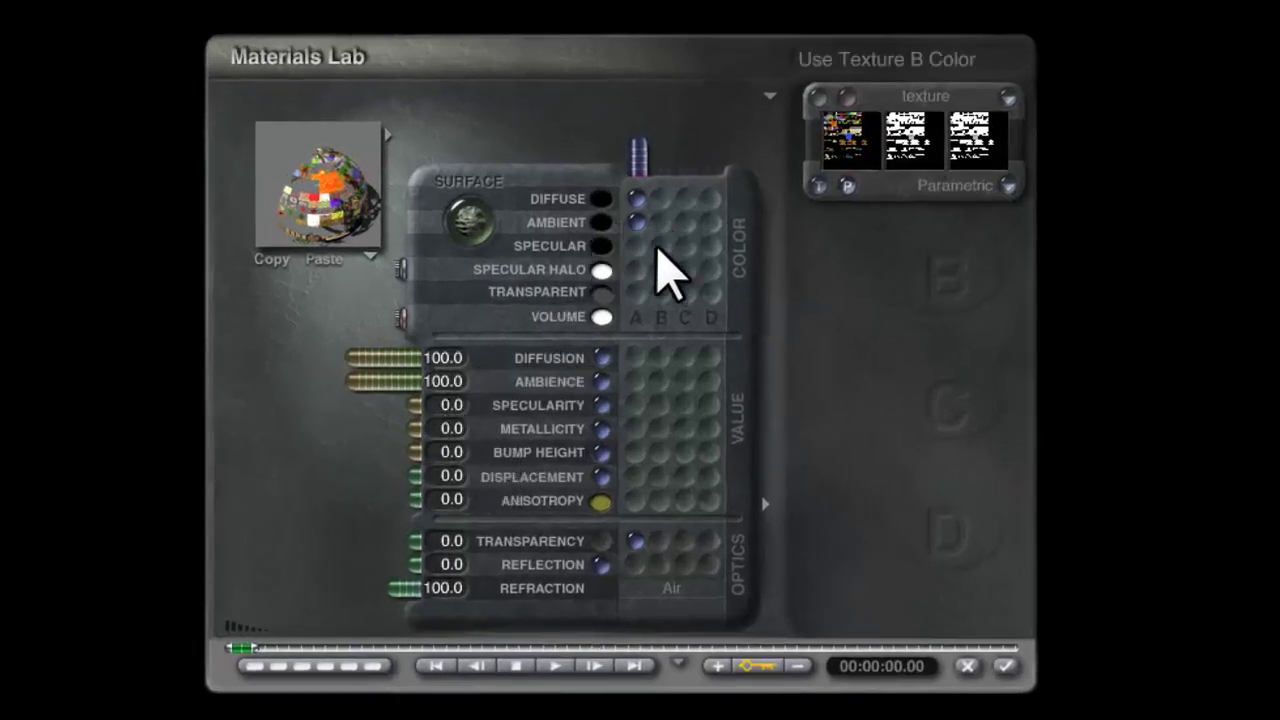
# - Drive Ambience from texture_a.png (tex folder) loaded as texture B, with Ambience base 0.0
pyautogui.click(658, 382)
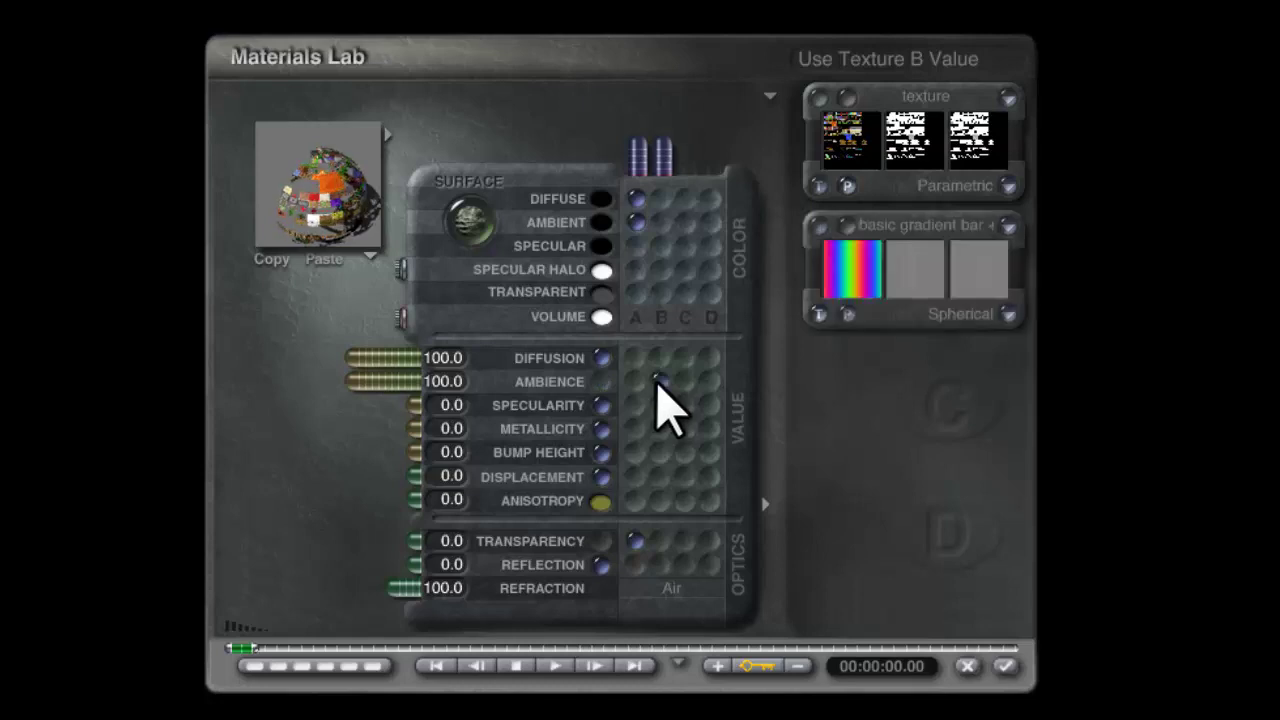
pyautogui.click(845, 224)
pyautogui.click(491, 423)
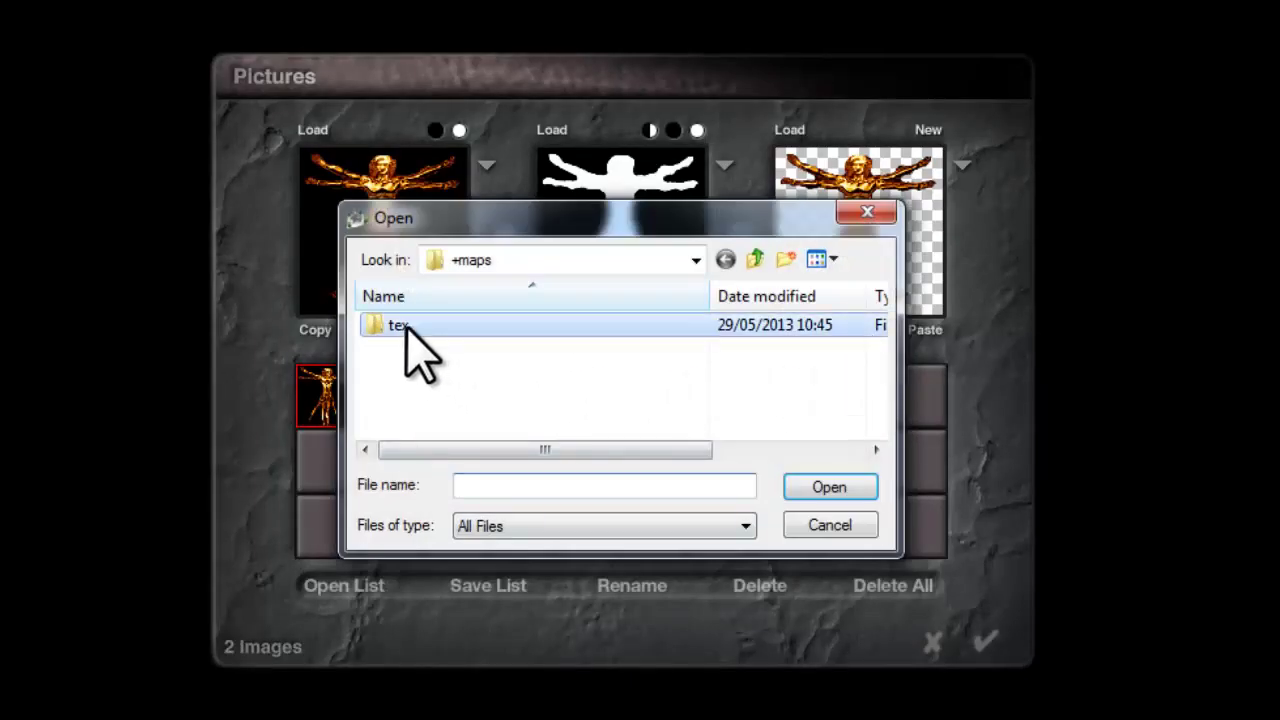
pyautogui.doubleClick(405, 324)
pyautogui.click(535, 390)
pyautogui.click(800, 484)
pyautogui.click(985, 641)
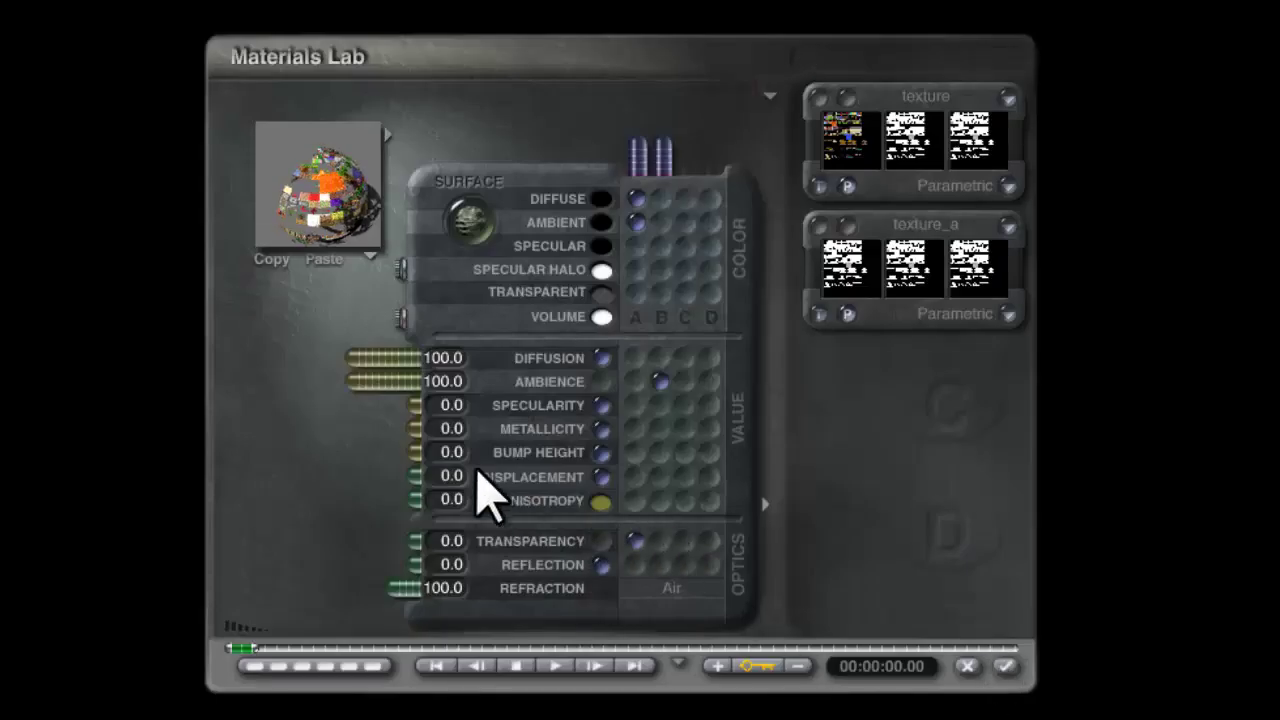
pyautogui.click(370, 381)
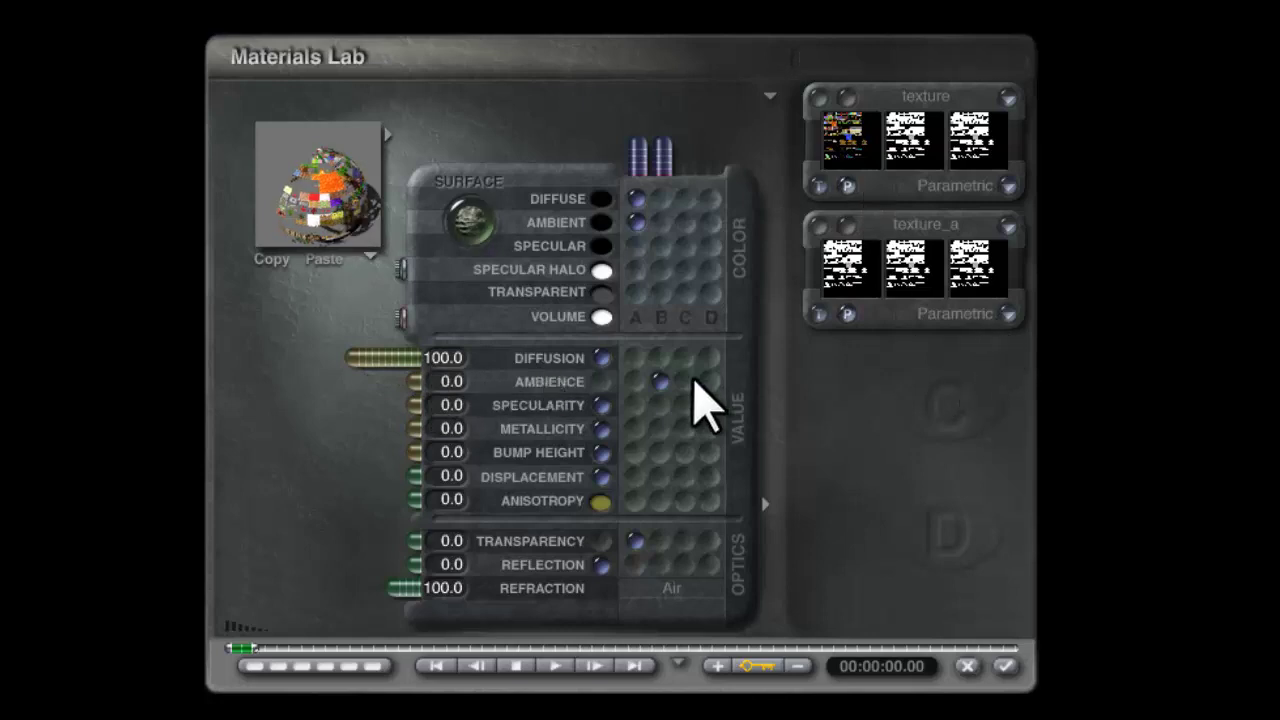
pyautogui.moveTo(337, 229); pyautogui.dragTo(360, 300)
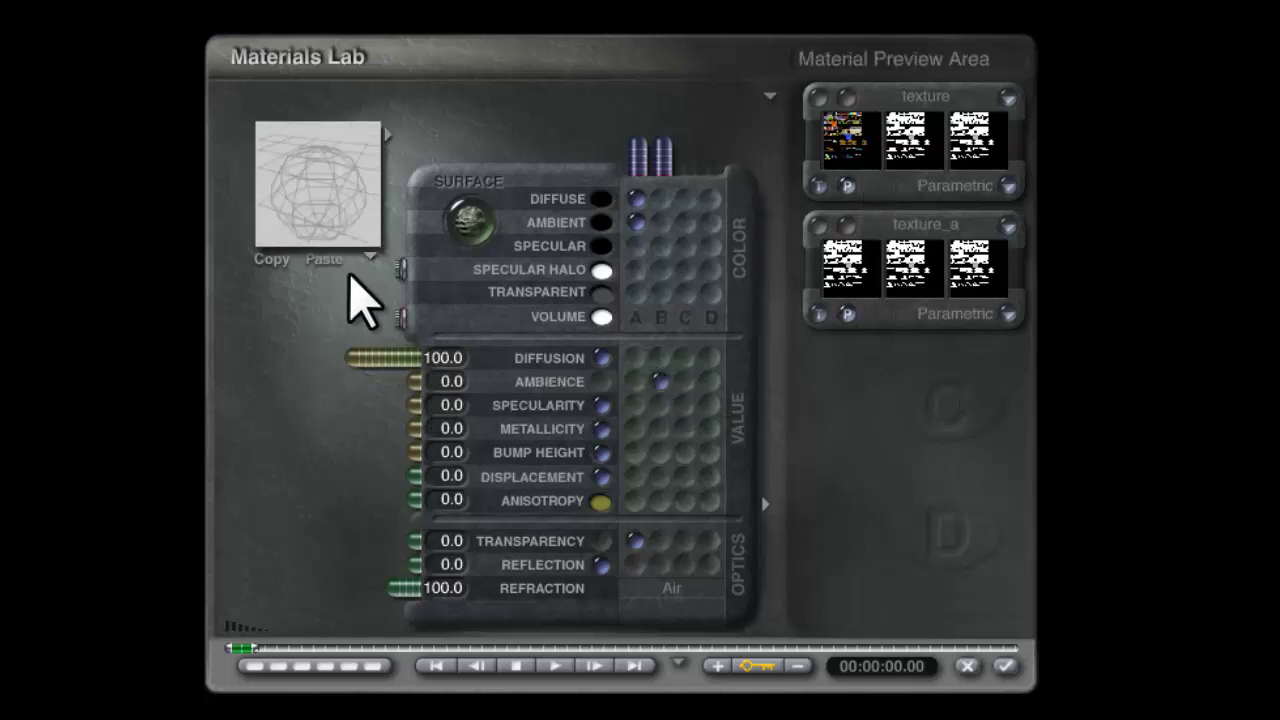
# - Accept the material and render the snowy landscape, stopping the render partway
pyautogui.click(1004, 666)
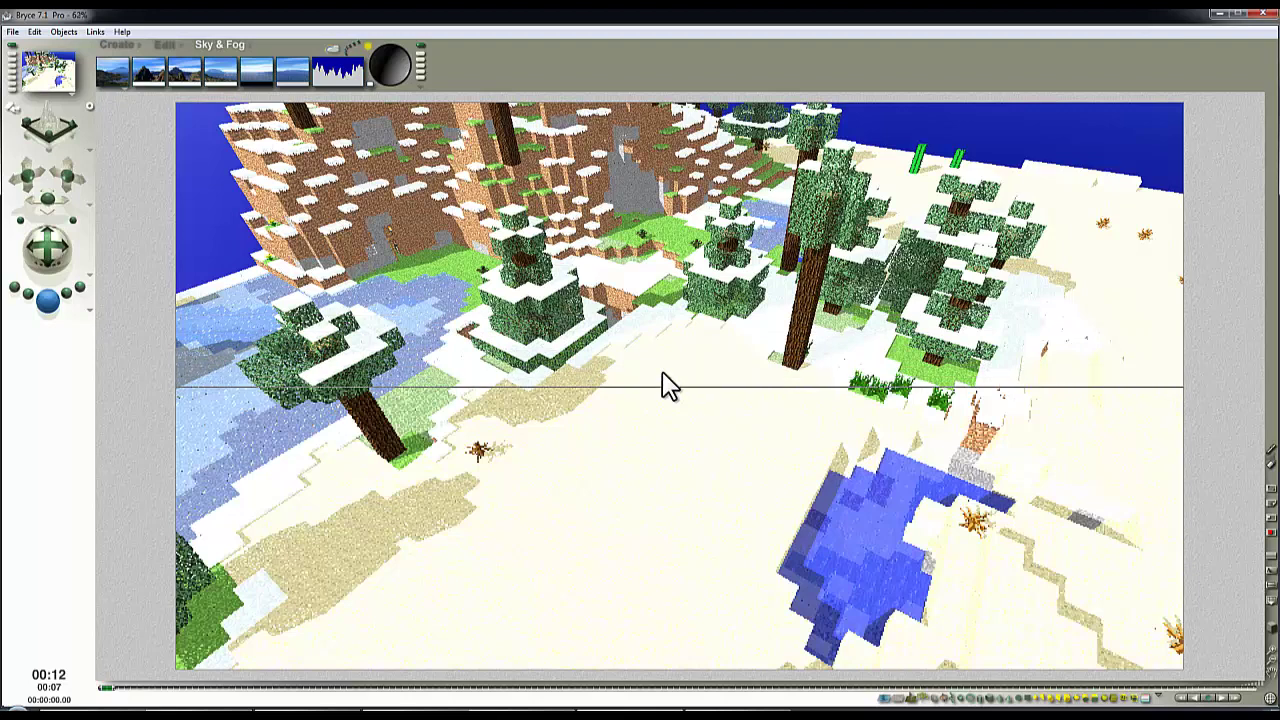
pyautogui.click(592, 385)
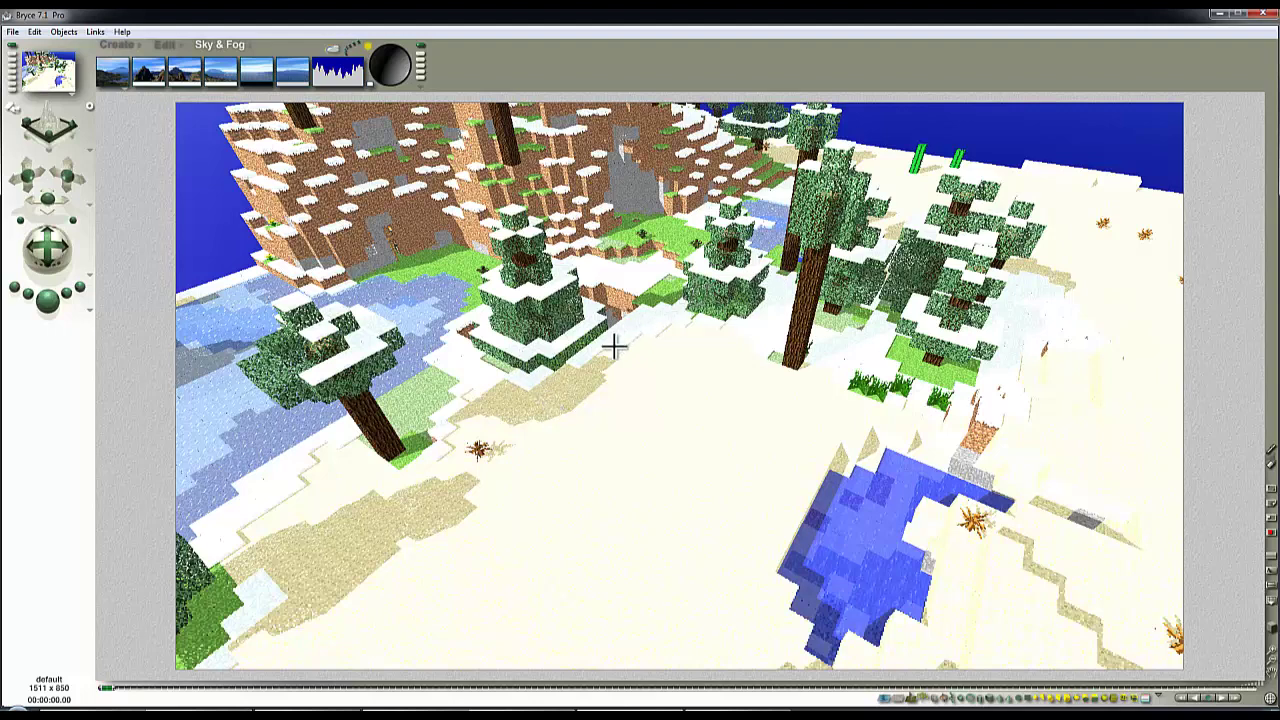
# - Clear the render, reopen and accept the scene material, then render again
pyautogui.click(947, 388)
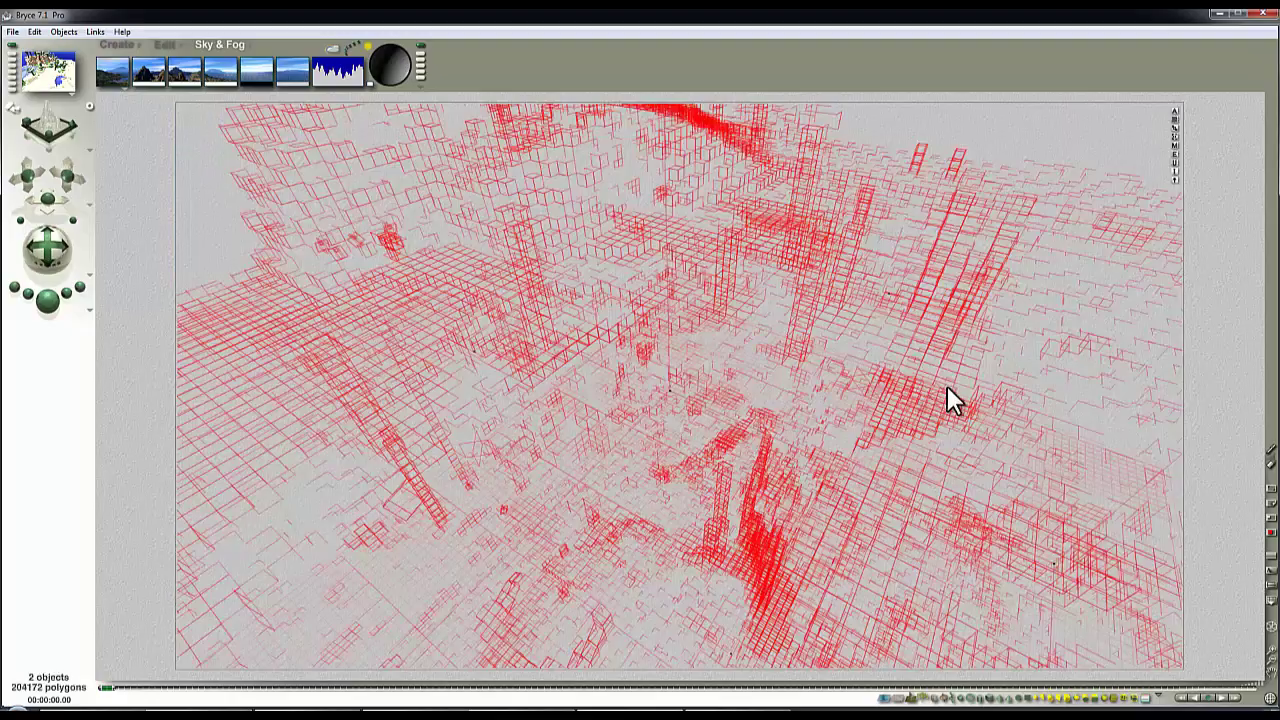
pyautogui.click(1175, 146)
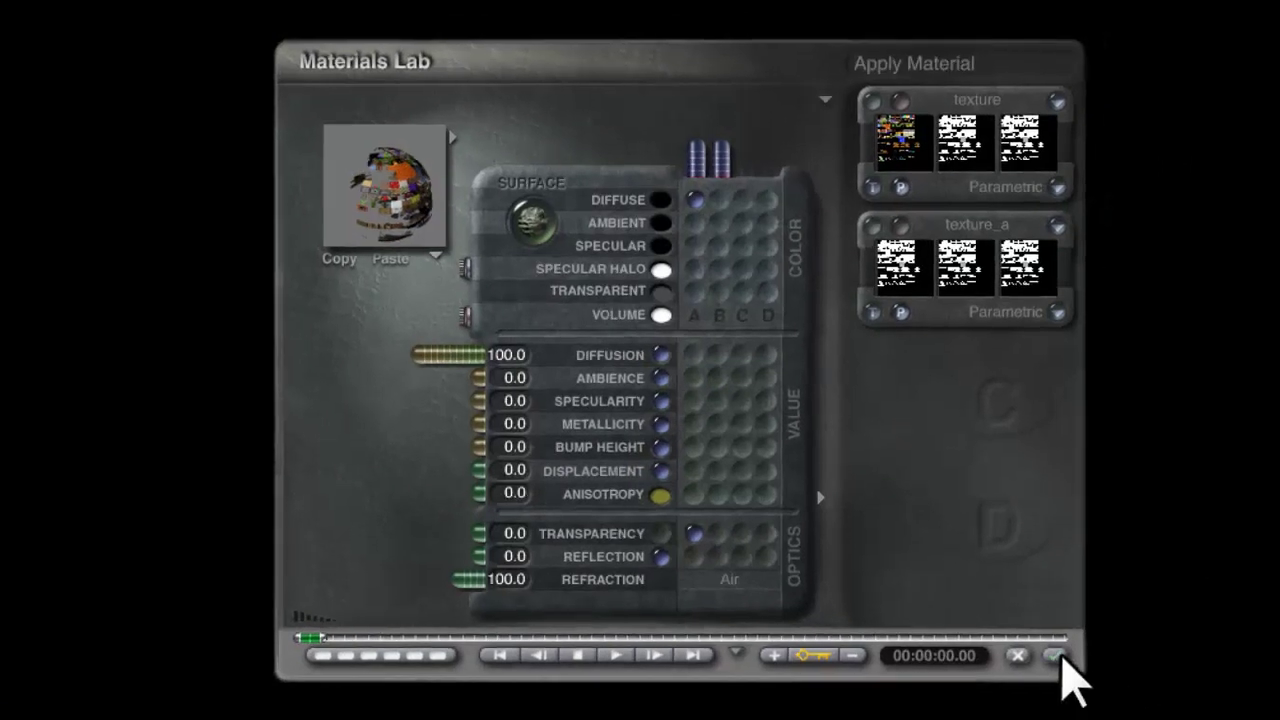
pyautogui.click(1079, 671)
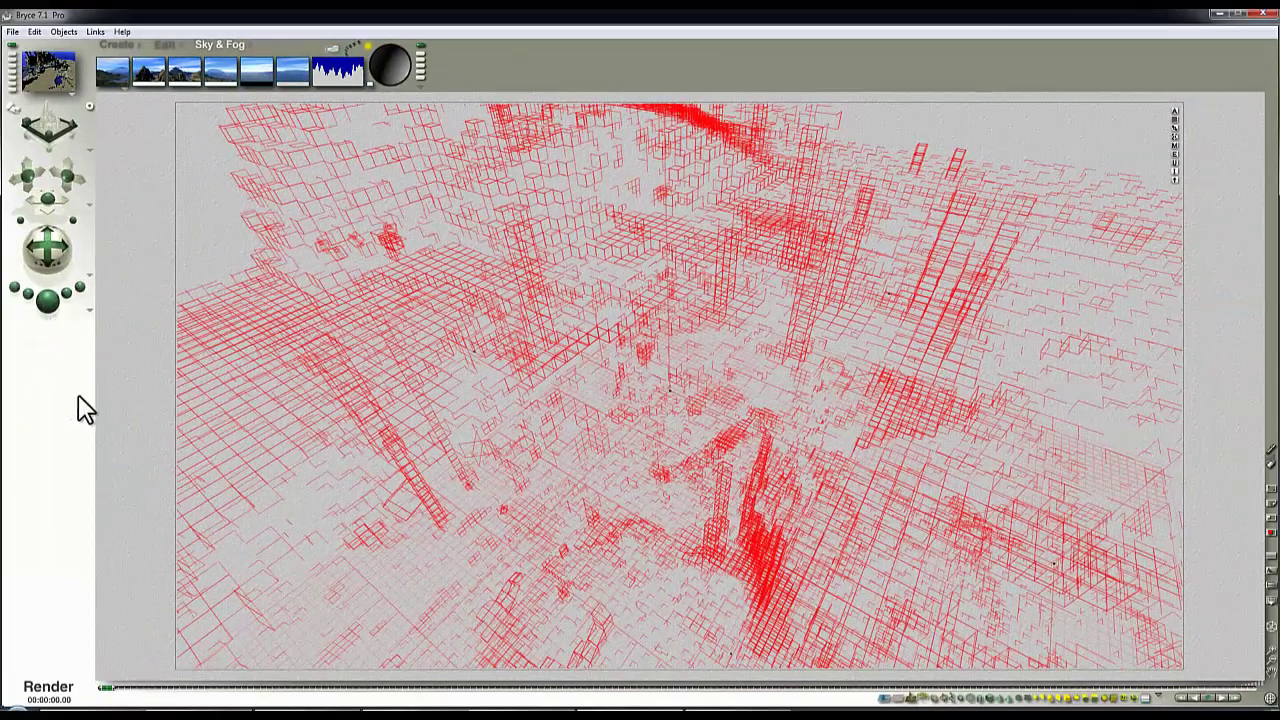
pyautogui.click(47, 300)
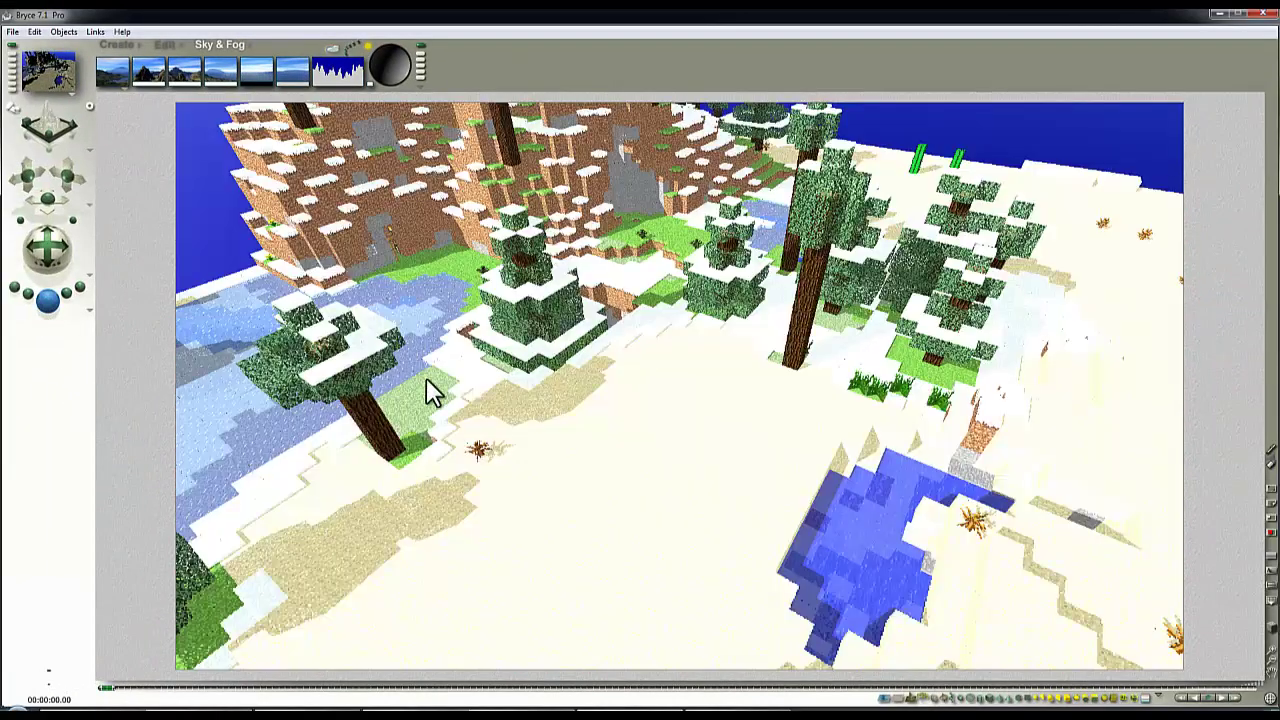